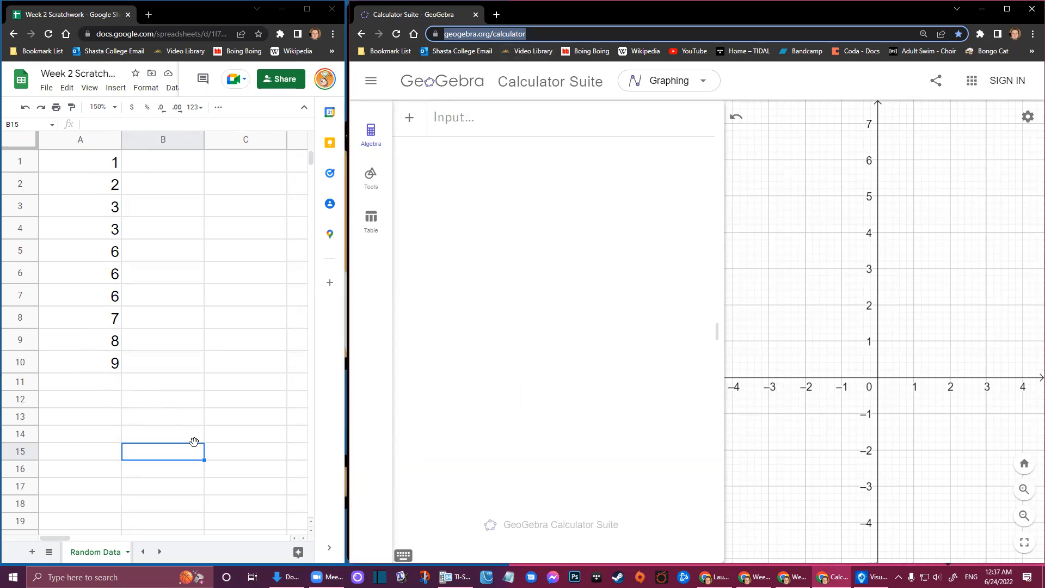
Step: Define a list A in GeoGebra containing 1, 2, 3, 3, 6, 6, 6, 7, 8, 9
{"action": "left_click", "coordinate": [477, 124]}
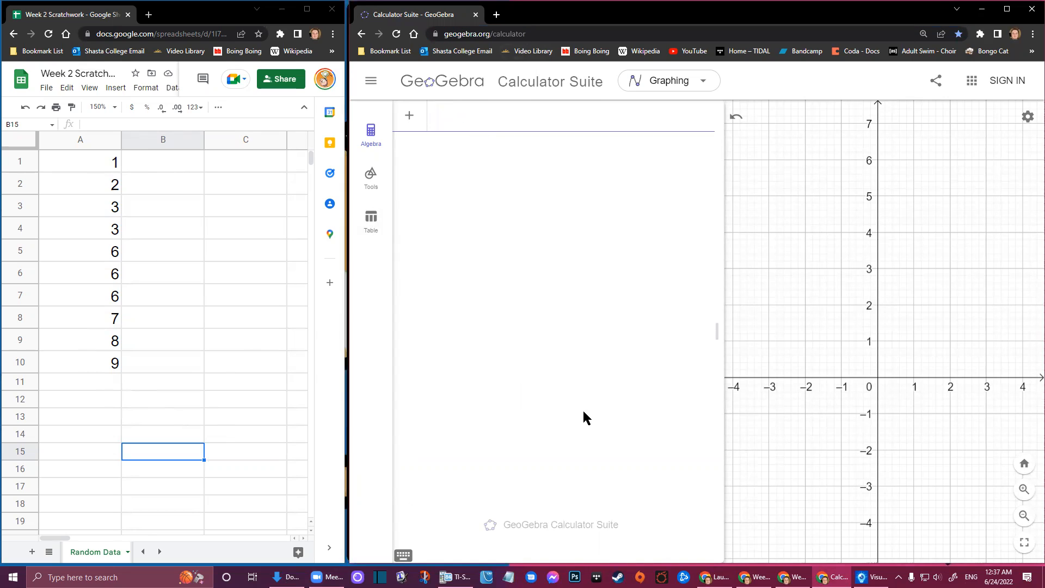
{"action": "type", "text": "A = {"}
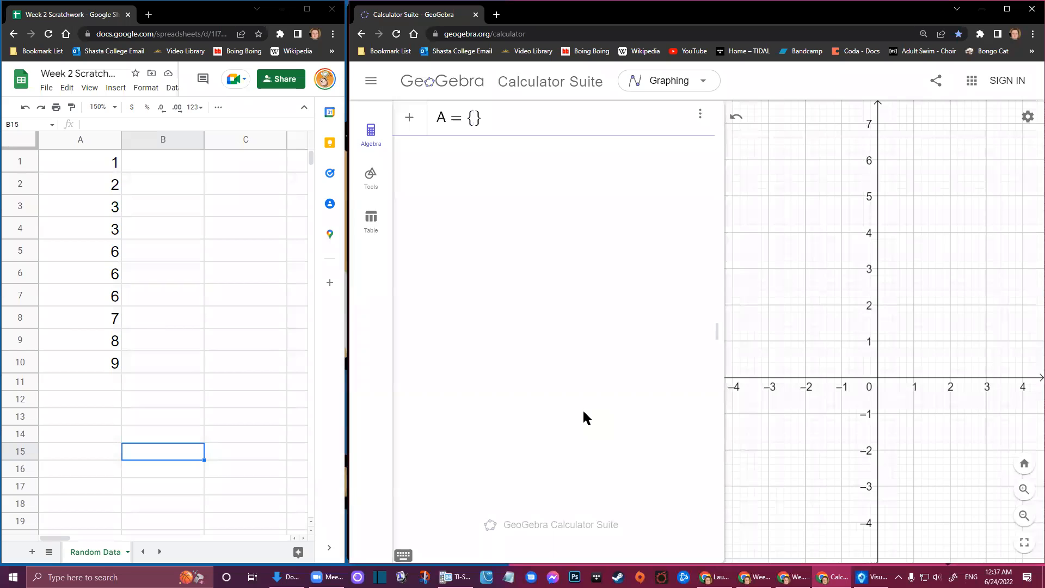
{"action": "type", "text": "1, 2, 3, 3, 6, 6, 6, 7, 8, 9"}
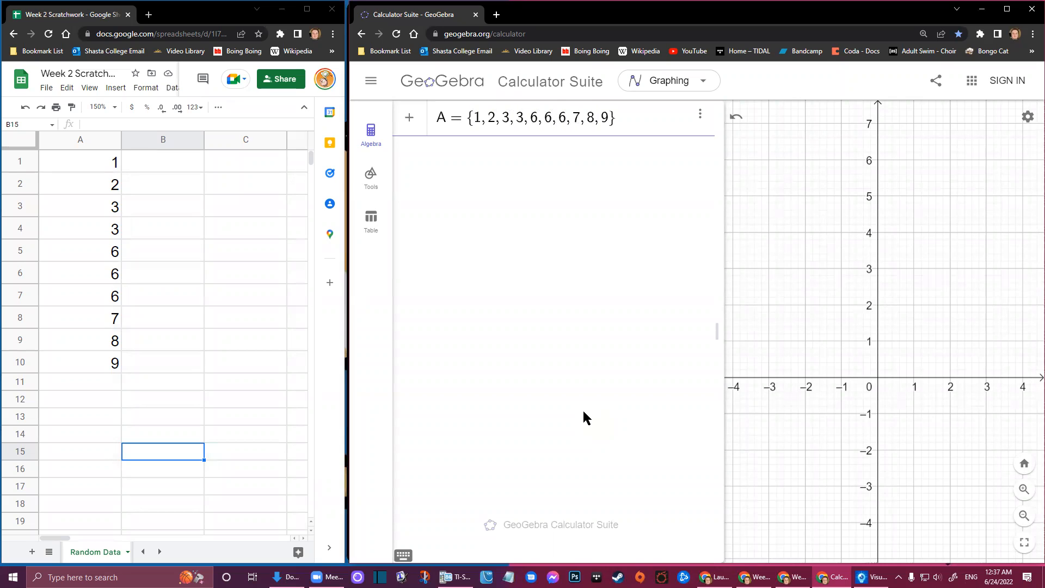
{"action": "key", "text": "Return"}
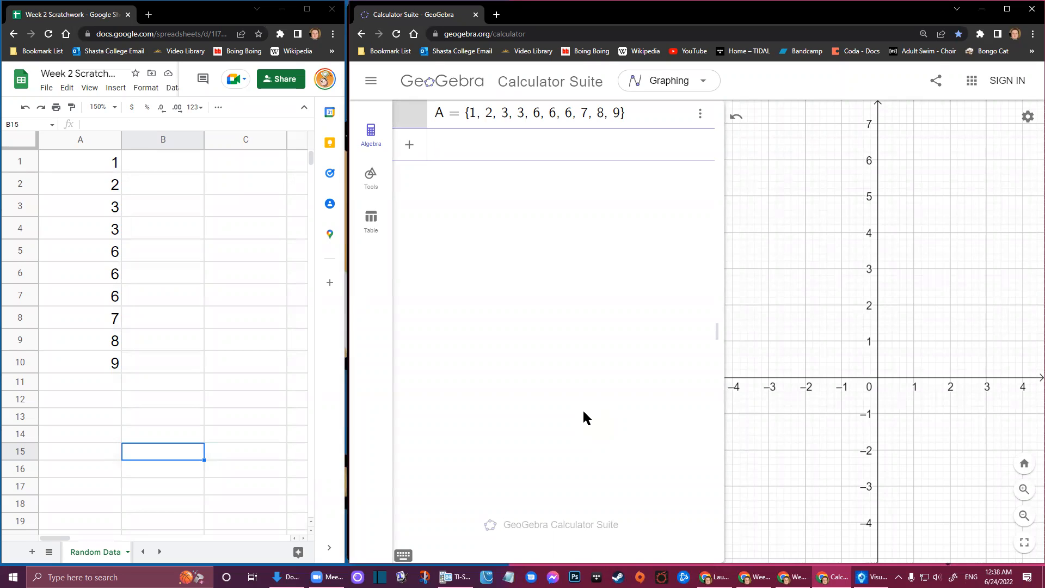
Step: Calculate the sample standard deviation of list A with stdev(A)
{"action": "type", "text": "stdev"}
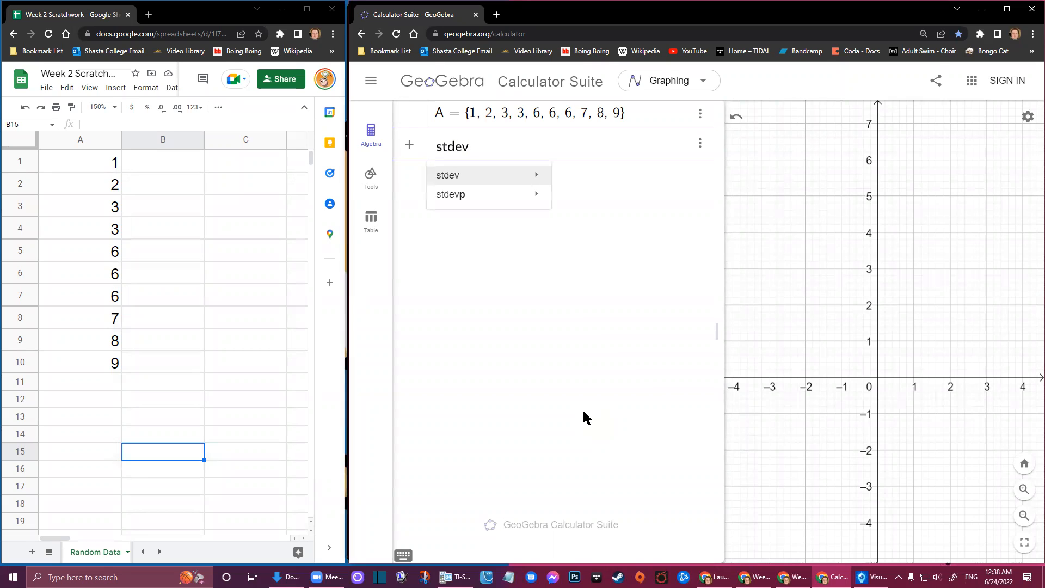
{"action": "type", "text": "("}
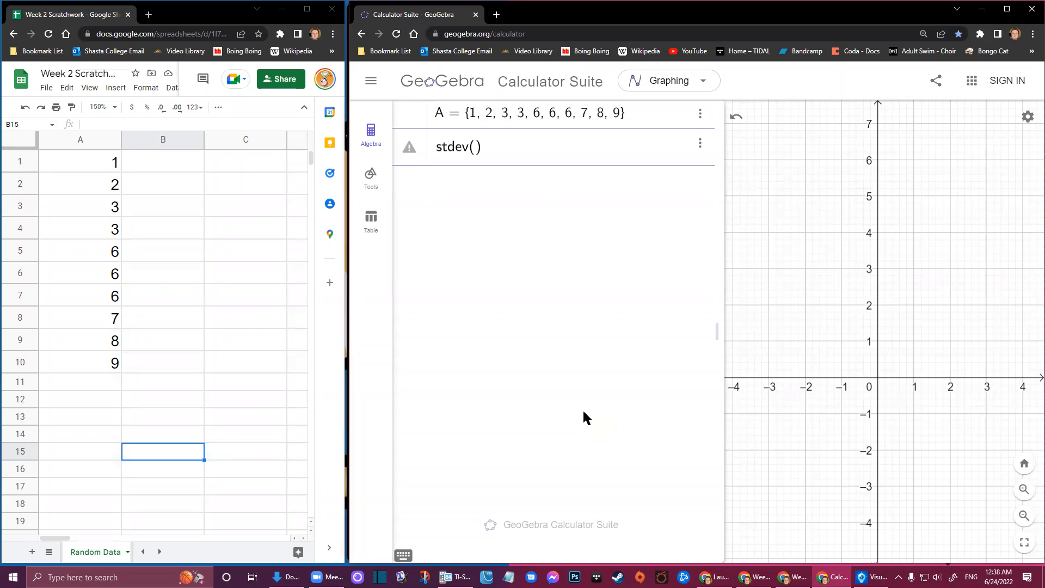
{"action": "type", "text": "A"}
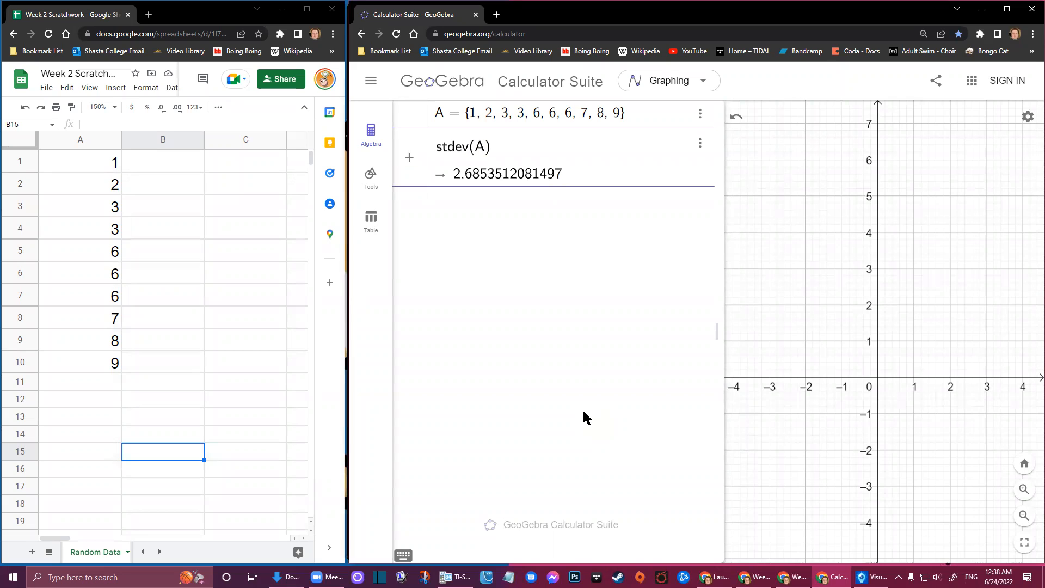
{"action": "key", "text": "Return"}
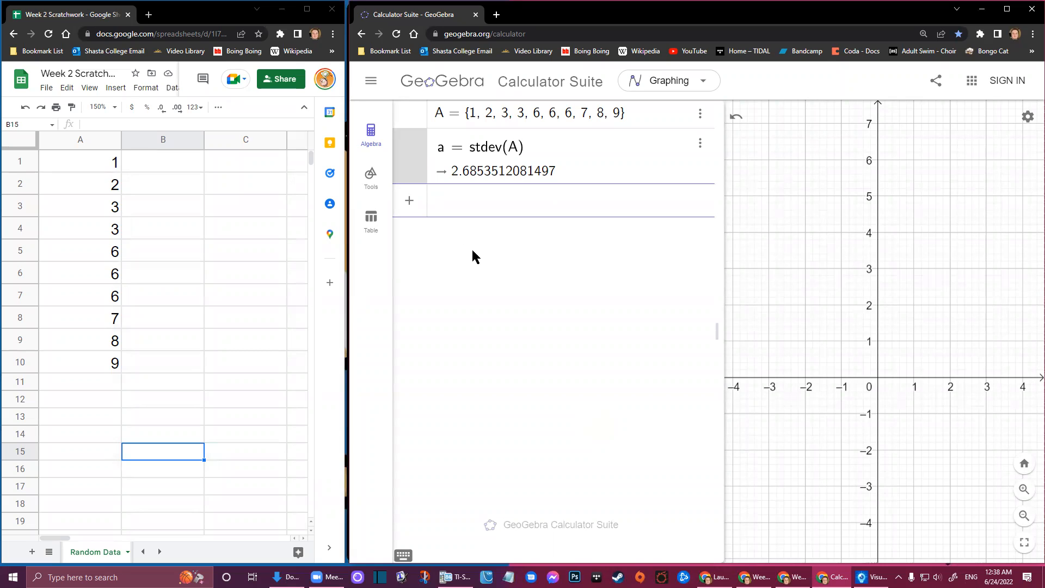
Step: In the Google Sheets spreadsheet, enter the label "sx:" in A12 and the rounded standard deviation 2.7 in B12
{"action": "left_click", "coordinate": [115, 394]}
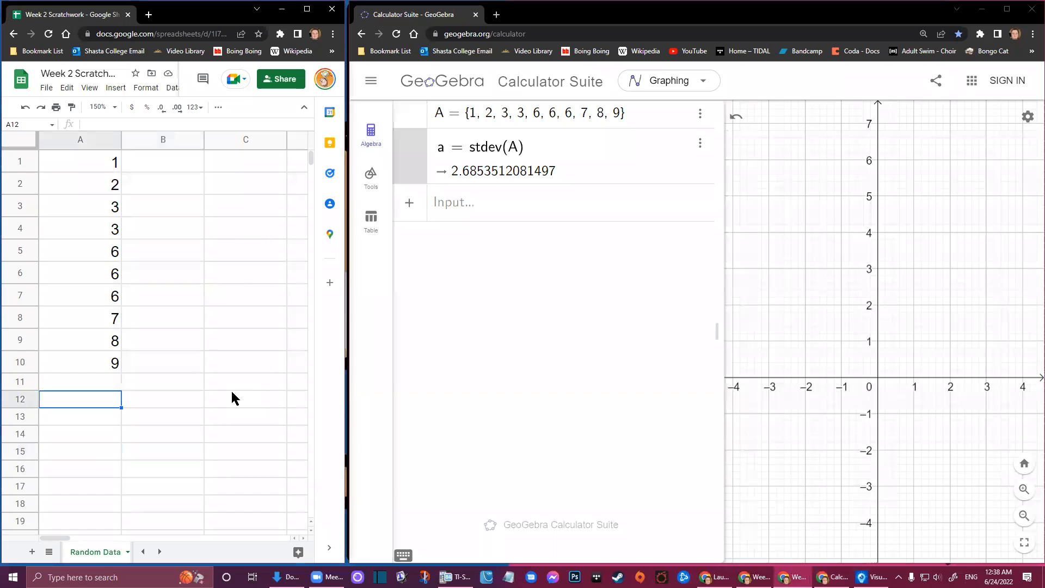
{"action": "type", "text": "sx:"}
{"action": "key", "text": "Tab"}
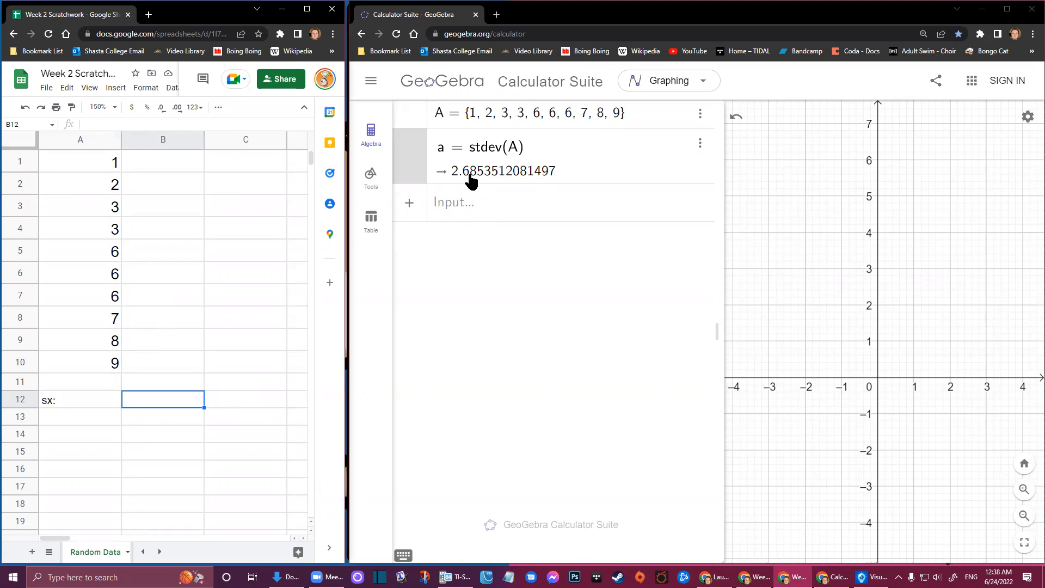
{"action": "type", "text": "2.7"}
{"action": "key", "text": "Return"}
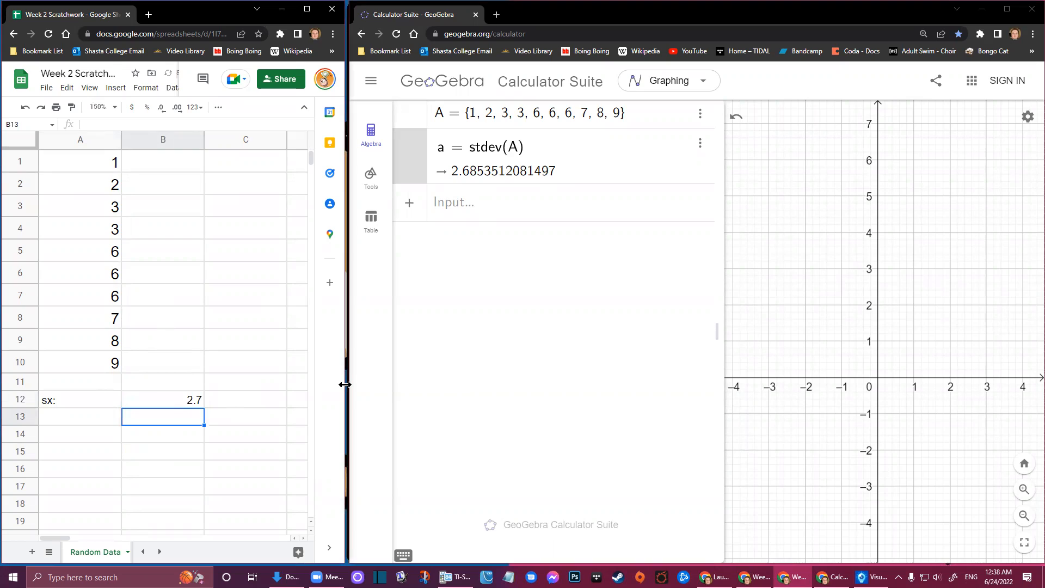
Step: Enter the variance label "sx^2:" in cell A13
{"action": "key", "text": "Left"}
{"action": "type", "text": "sx"}
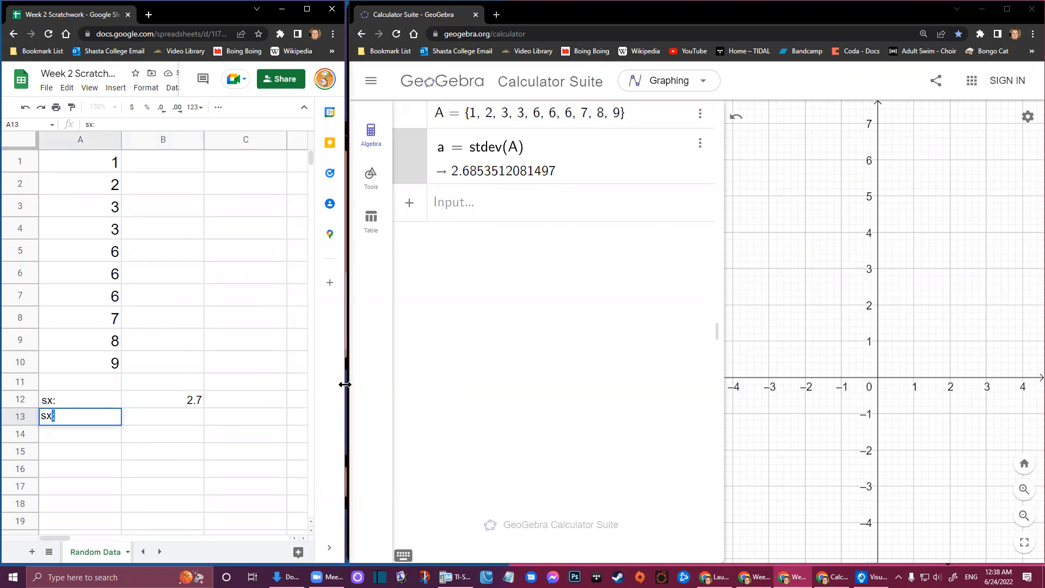
{"action": "type", "text": "^2:"}
{"action": "key", "text": "Tab"}
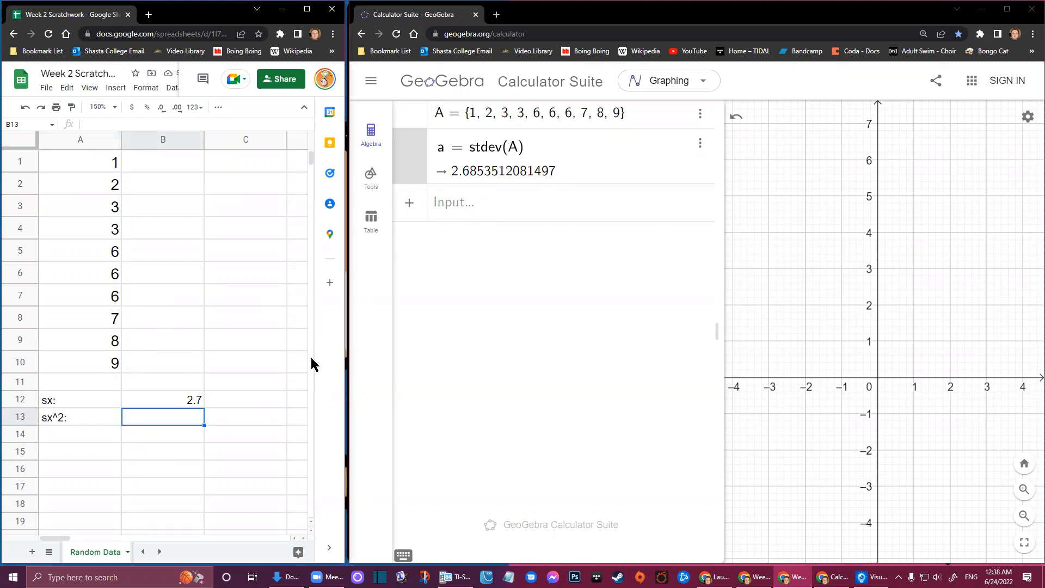
Step: Back in GeoGebra, calculate the variance by squaring the stored standard deviation a
{"action": "left_click", "coordinate": [491, 207]}
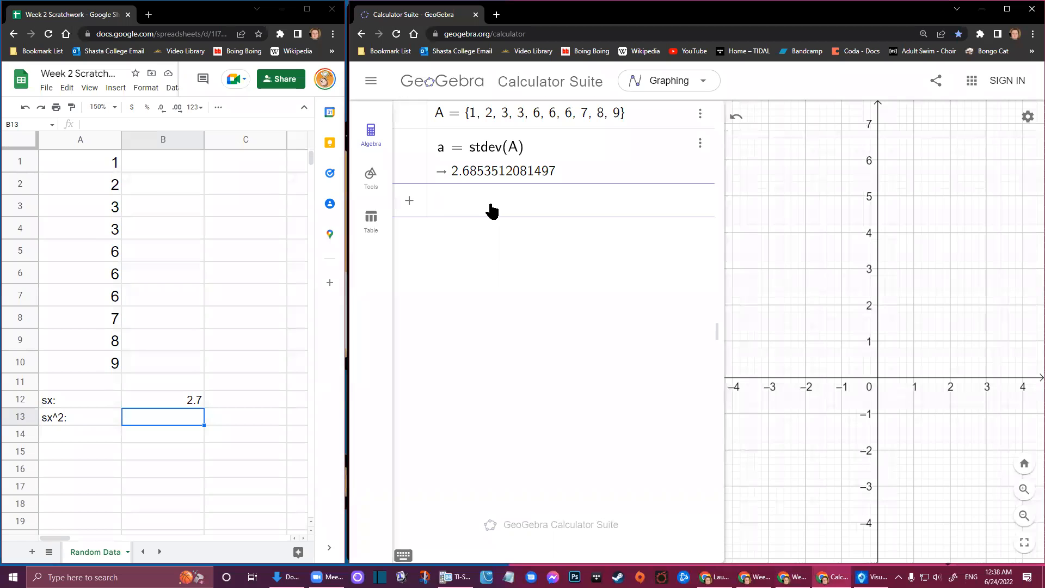
{"action": "type", "text": "a"}
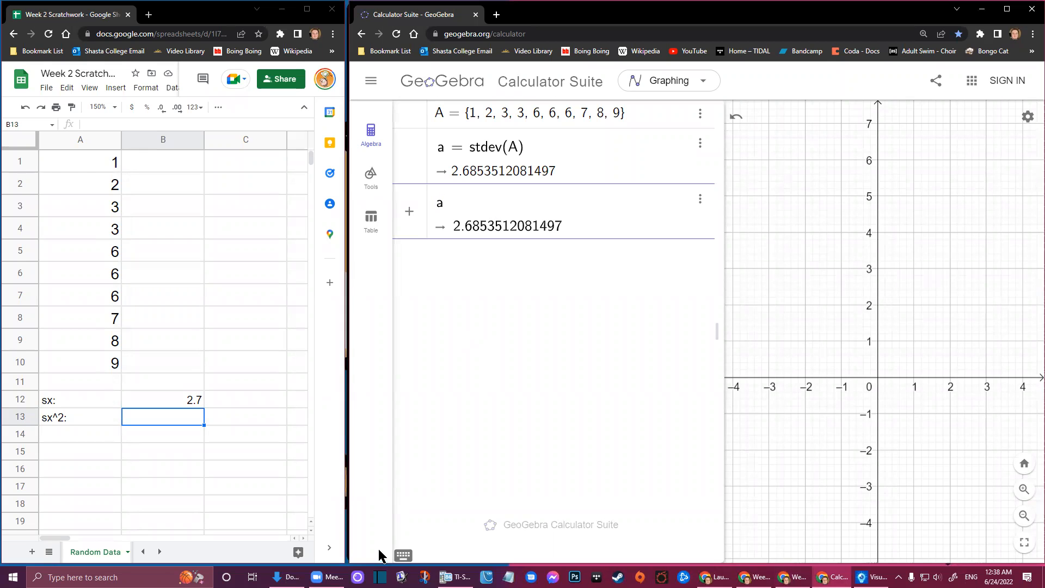
{"action": "left_click", "coordinate": [402, 556]}
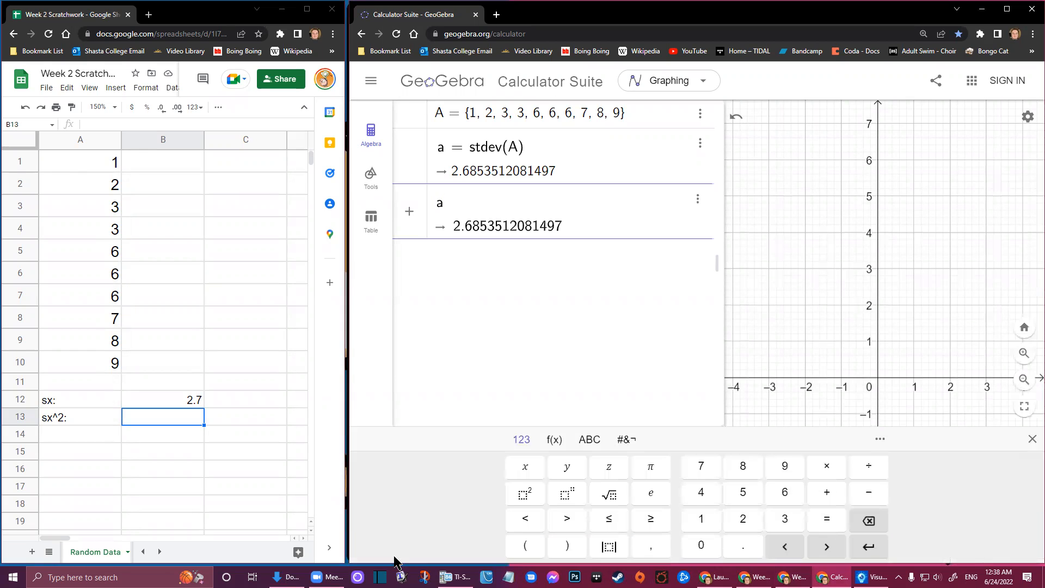
{"action": "left_click", "coordinate": [528, 496]}
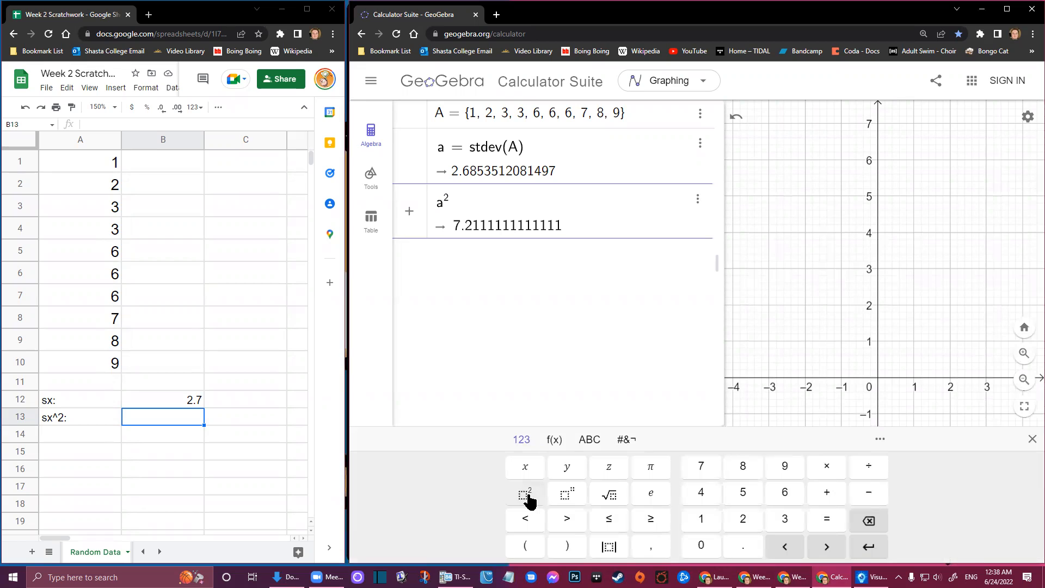
{"action": "left_click", "coordinate": [851, 548]}
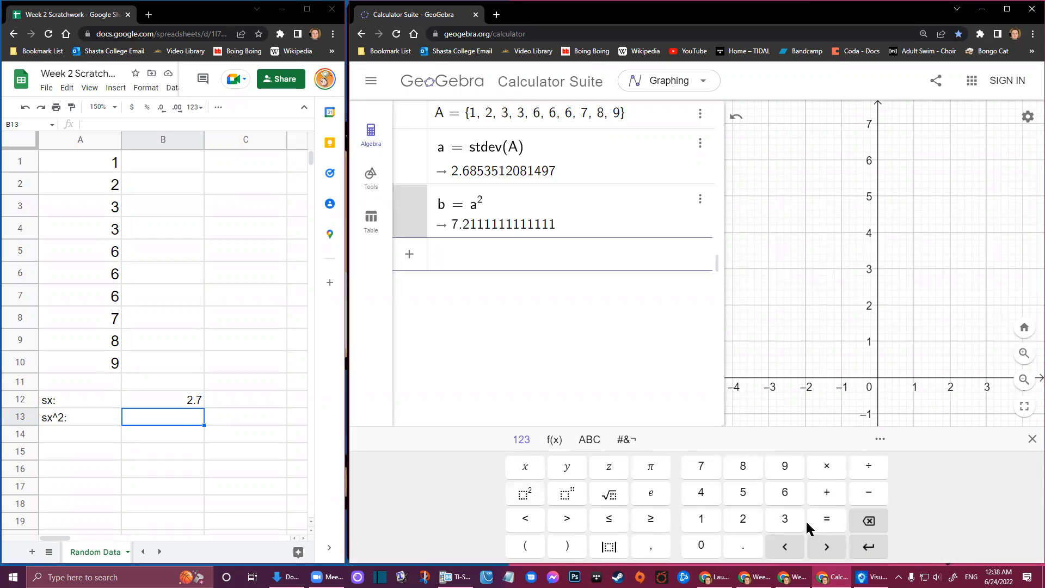
Step: Record the rounded variance 7.2 in cell B13 of the spreadsheet
{"action": "left_click", "coordinate": [168, 414]}
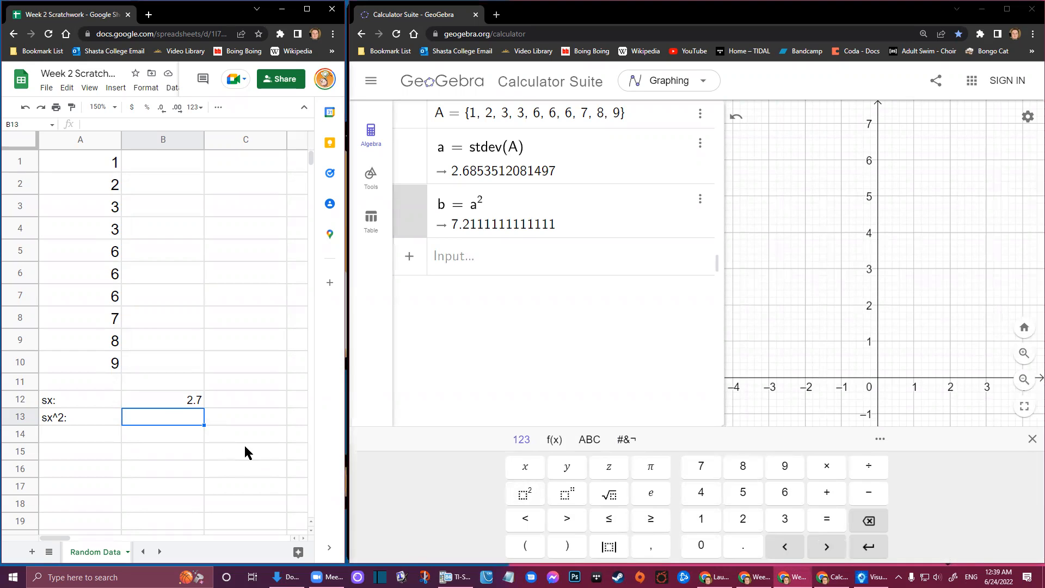
{"action": "type", "text": "7.2"}
{"action": "key", "text": "Return"}
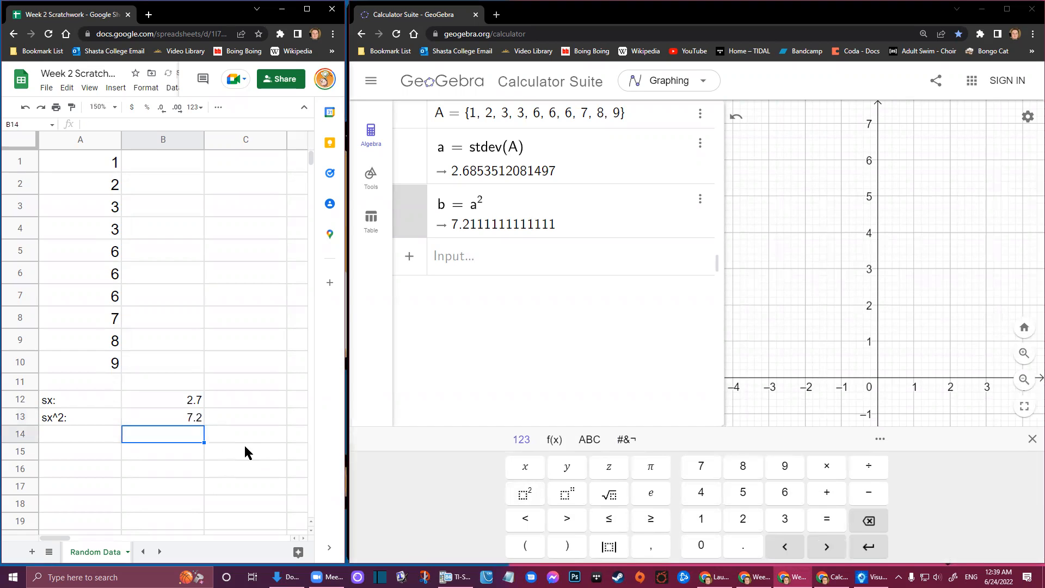
Step: Calculate the square of the rounded standard deviation 2.7 in GeoGebra for comparison with the unrounded variance
{"action": "left_click", "coordinate": [480, 264]}
{"action": "type", "text": "2.7"}
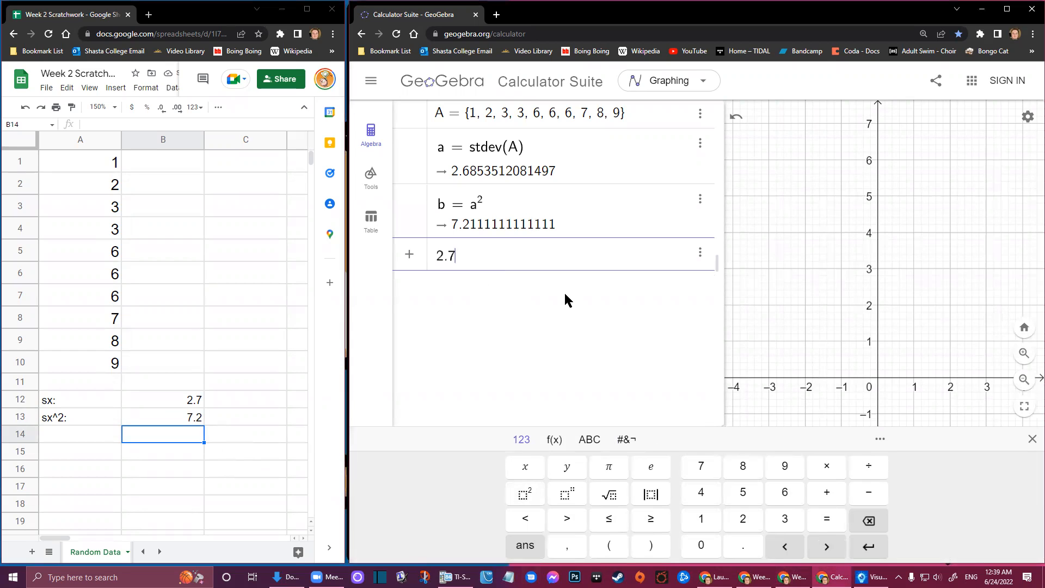
{"action": "left_click", "coordinate": [523, 499]}
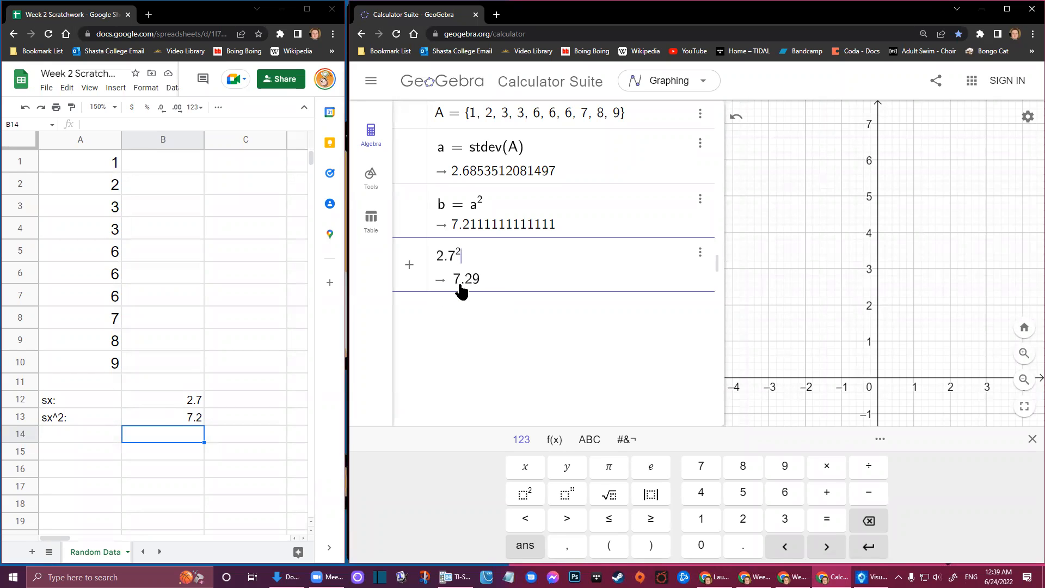
{"action": "key", "text": "Return"}
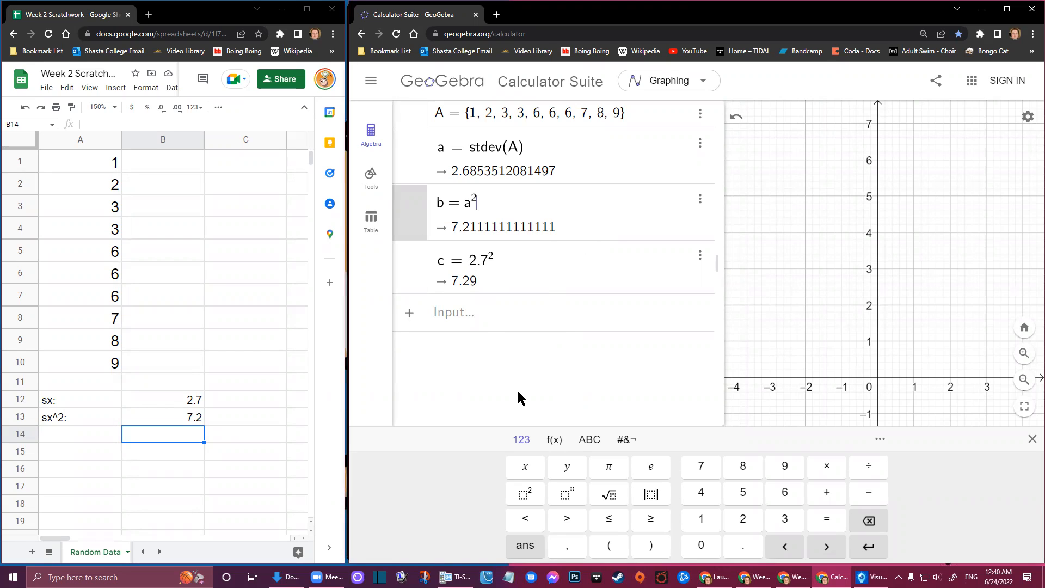
Step: Switch the spreadsheet to the Grouped Data sheet and delete all existing expressions in GeoGebra
{"action": "left_click", "coordinate": [146, 552]}
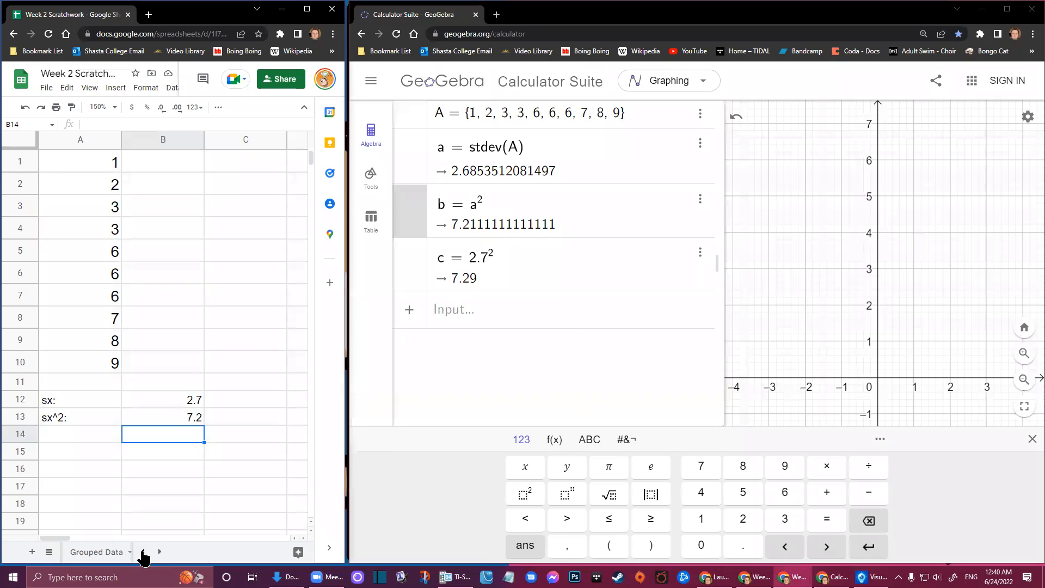
{"action": "left_click", "coordinate": [93, 552]}
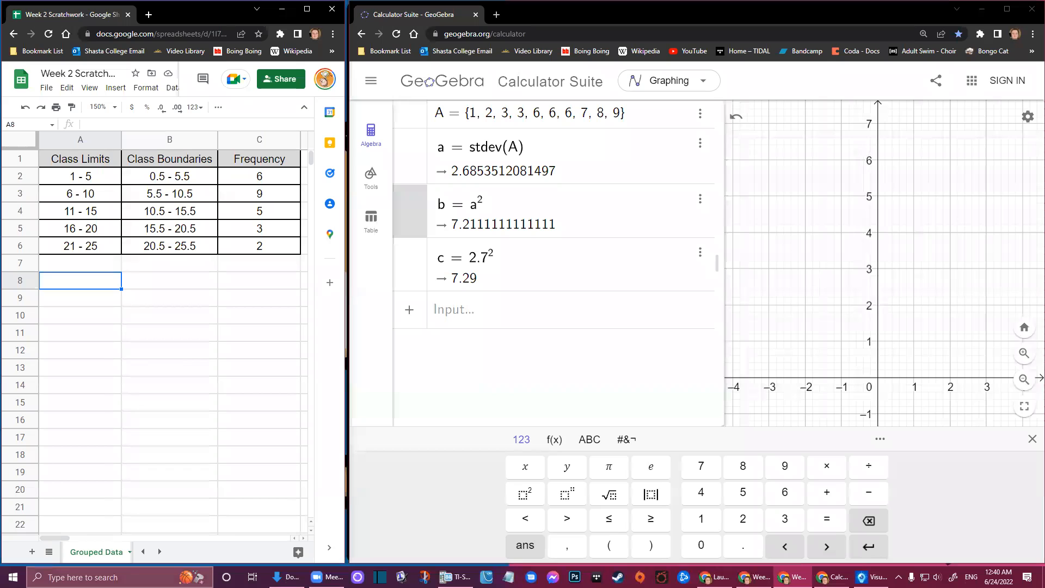
{"action": "left_click", "coordinate": [700, 114]}
{"action": "left_click", "coordinate": [719, 175]}
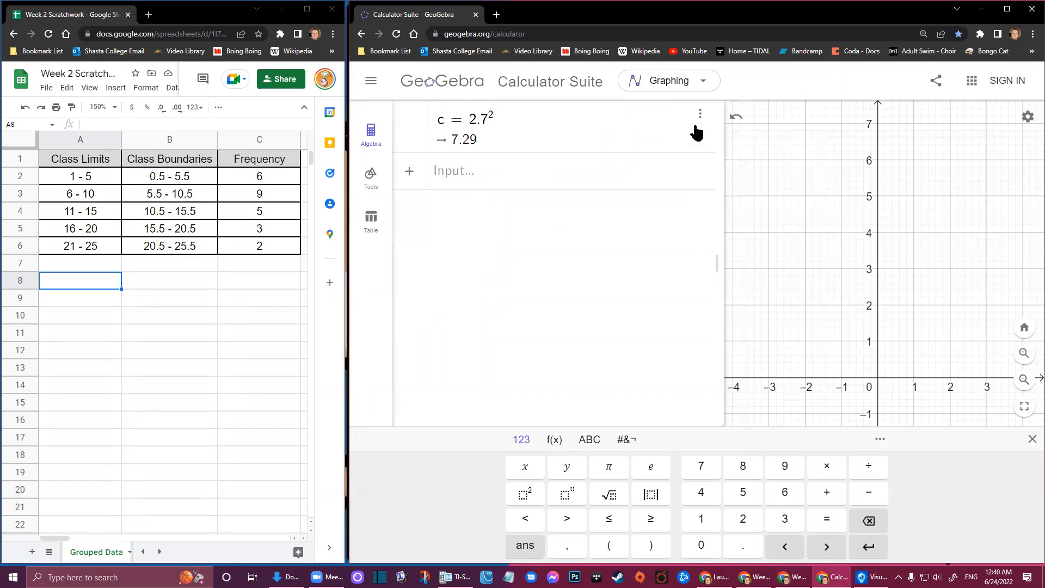
{"action": "left_click", "coordinate": [700, 115]}
{"action": "left_click", "coordinate": [679, 155]}
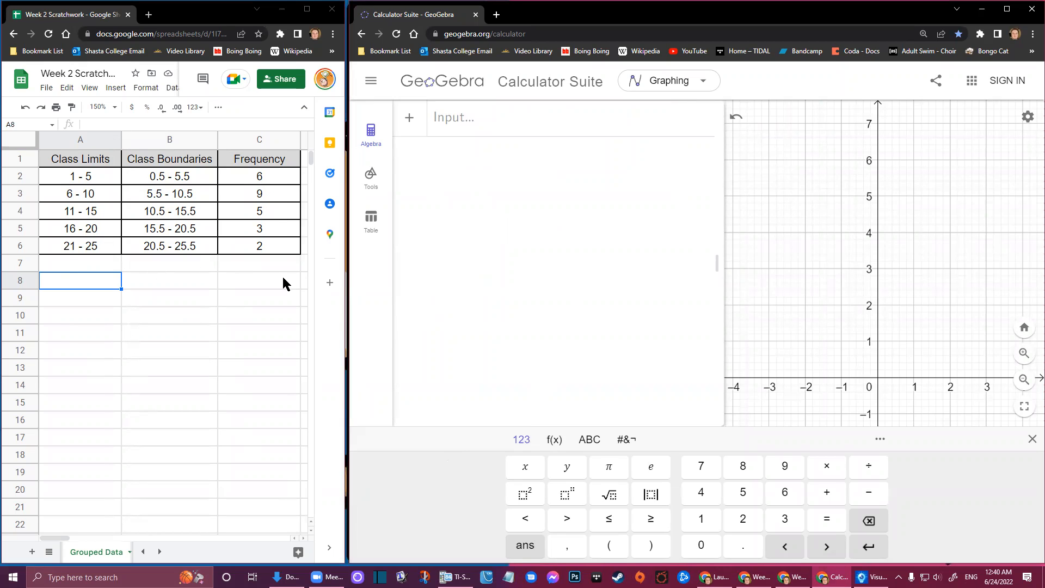
Step: Define a list LL of the lower class limits 1, 6, 11, 16, 21
{"action": "left_click", "coordinate": [471, 134]}
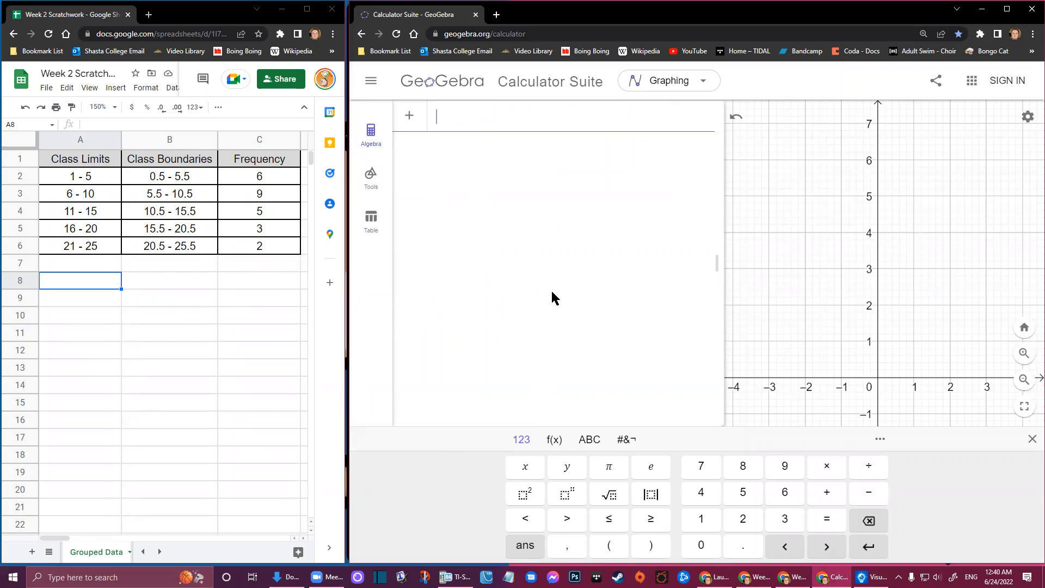
{"action": "type", "text": "L"}
{"action": "type", "text": "L = {"}
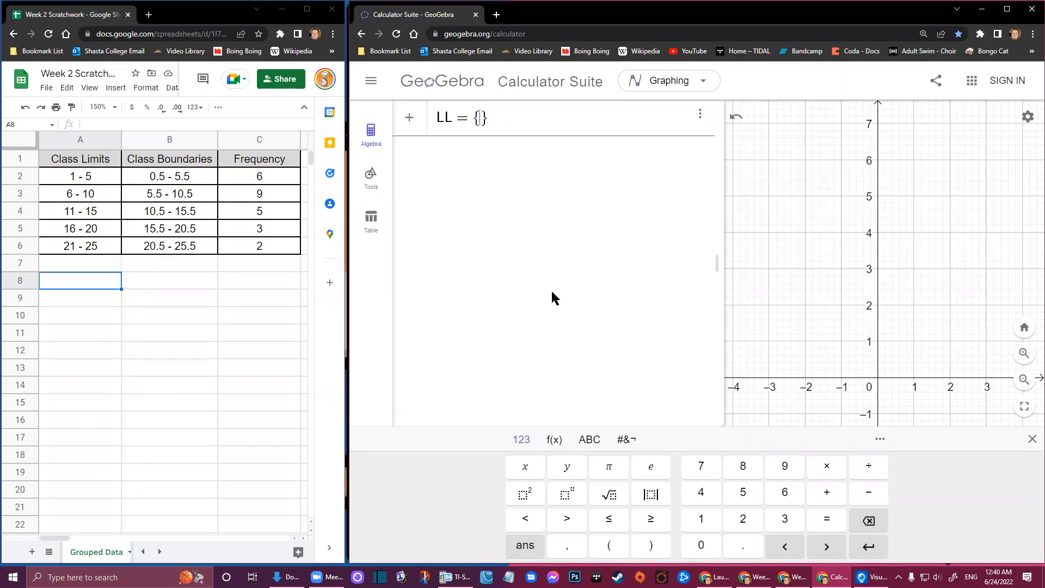
{"action": "type", "text": "1, 6, 11, 16, 21"}
{"action": "key", "text": "Return"}
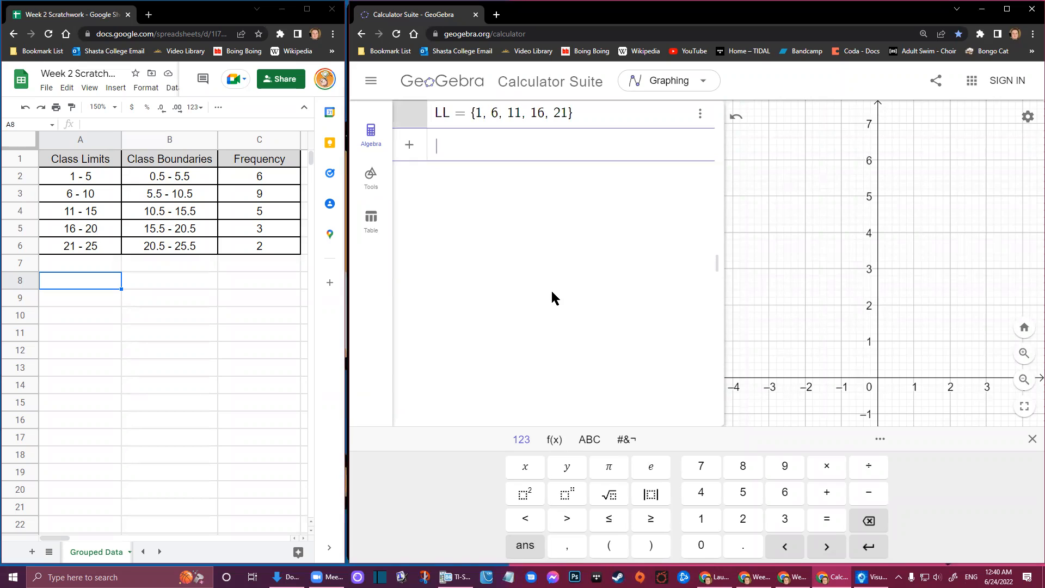
Step: Define a list UL of the upper class limits 5, 10, 15, 20, 25
{"action": "type", "text": "UL = {"}
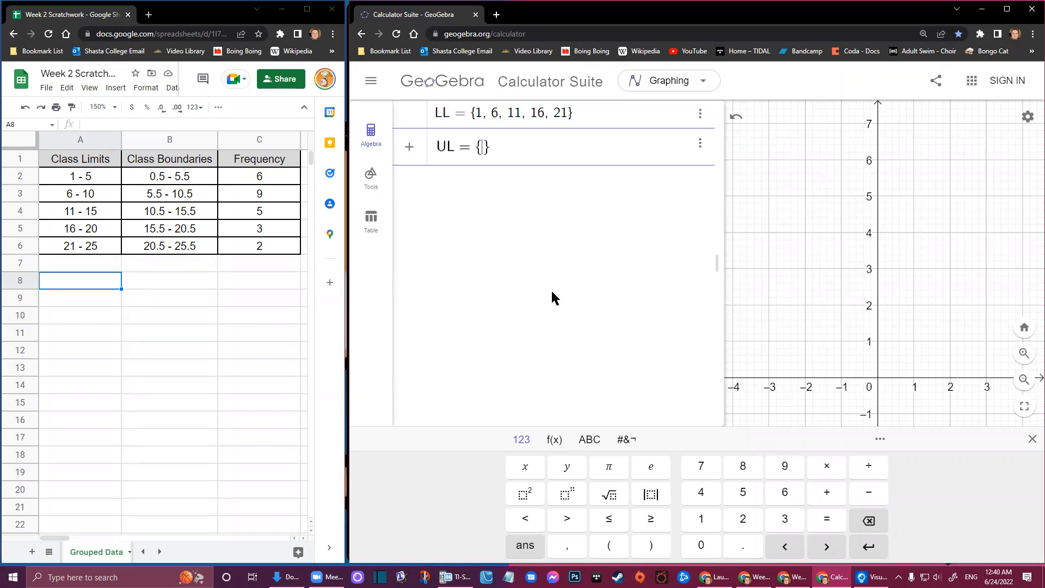
{"action": "type", "text": "5, 10, 15, 20, 25"}
{"action": "key", "text": "Return"}
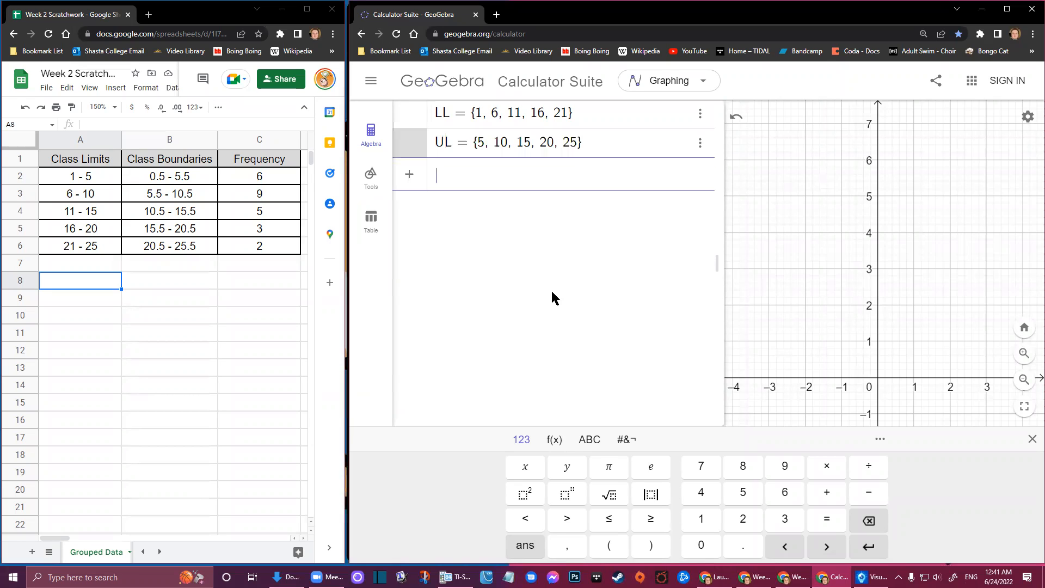
Step: Define the class midpoints list MP in GeoGebra as (LL + UL)/2
{"action": "type", "text": "MP+"}
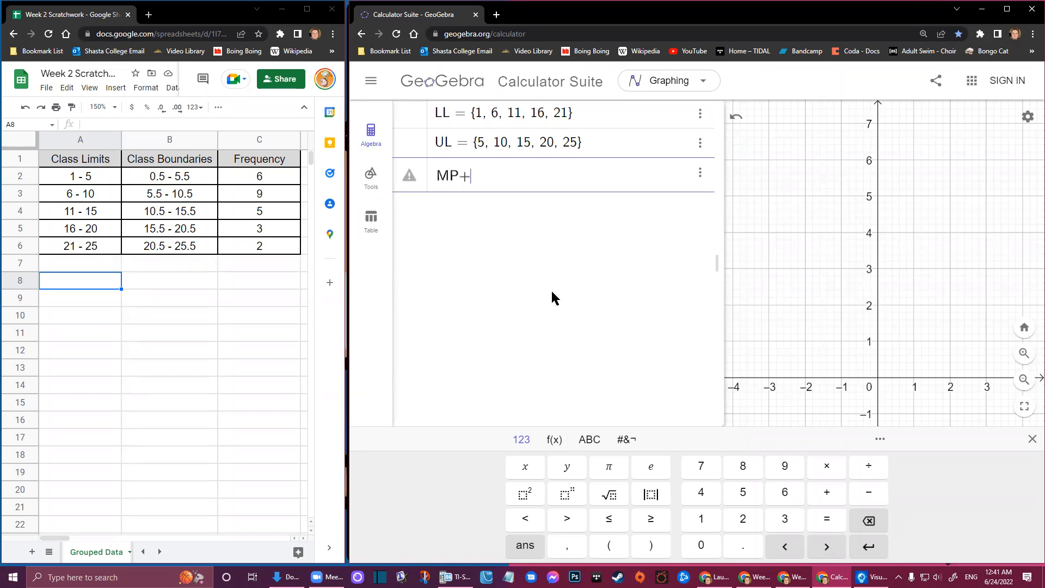
{"action": "key", "text": "BackSpace"}
{"action": "type", "text": "= ("}
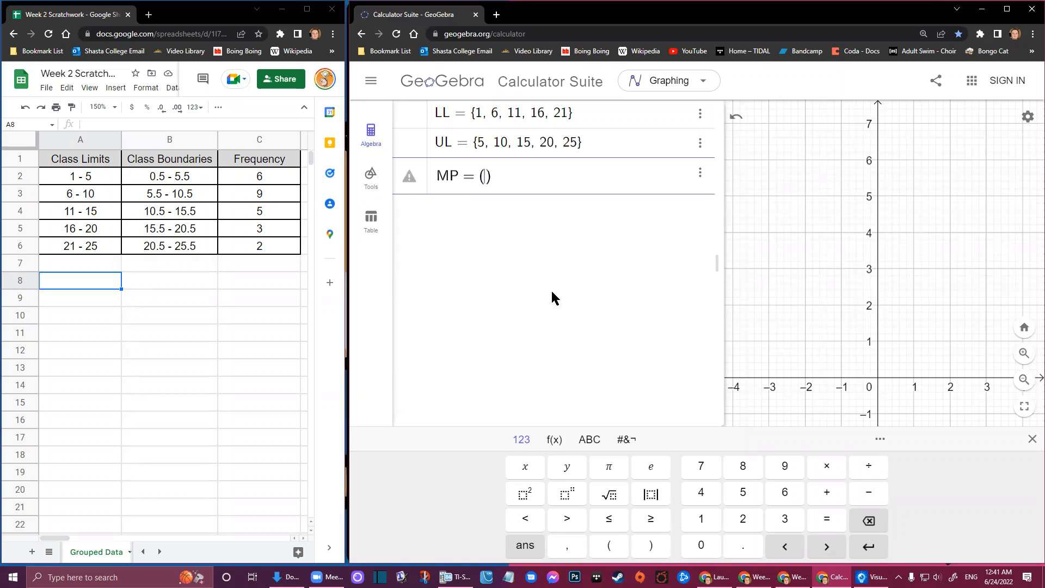
{"action": "type", "text": "LL "}
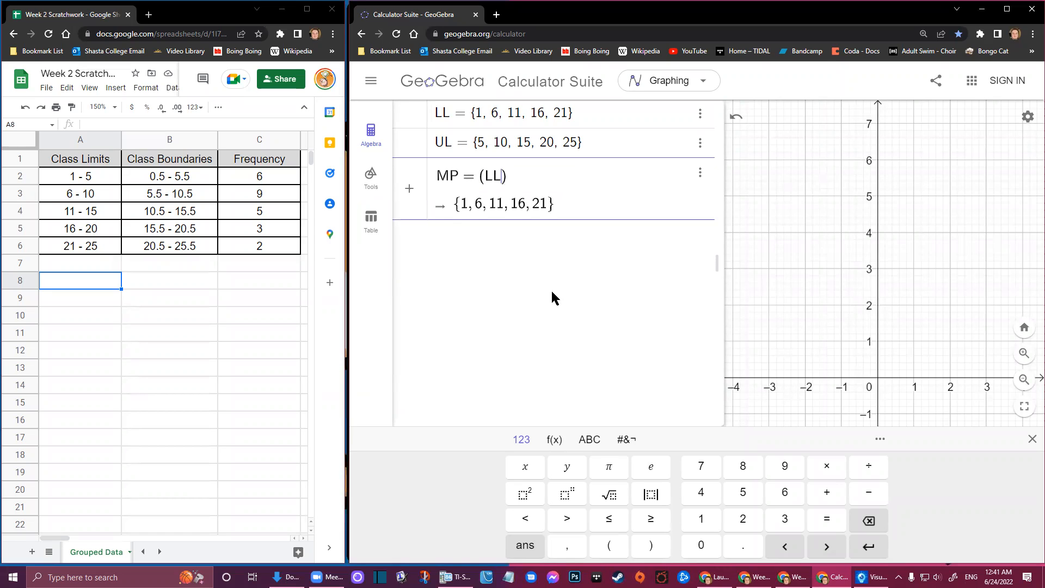
{"action": "type", "text": "+ UL"}
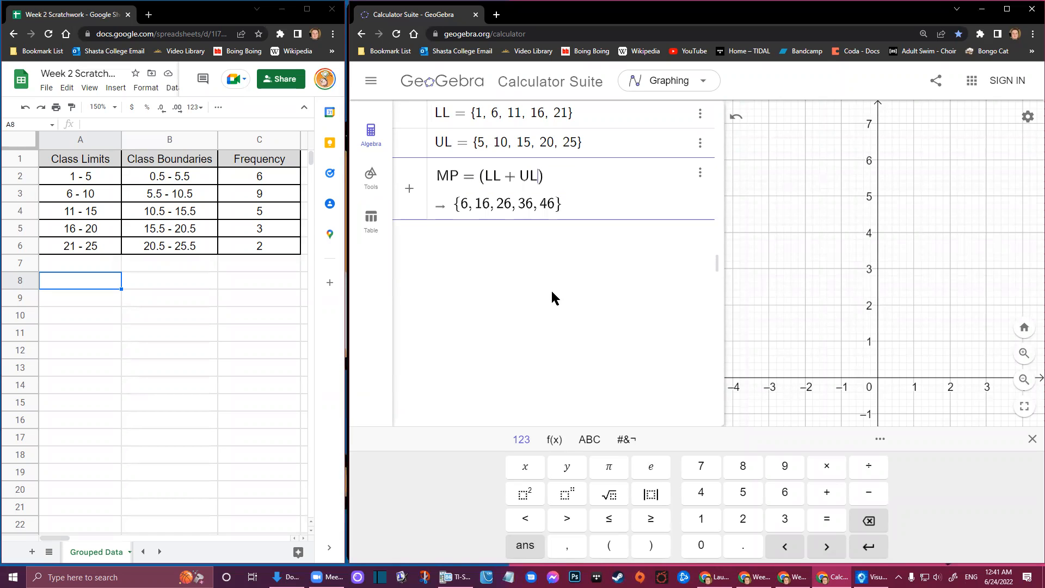
{"action": "type", "text": ")/2"}
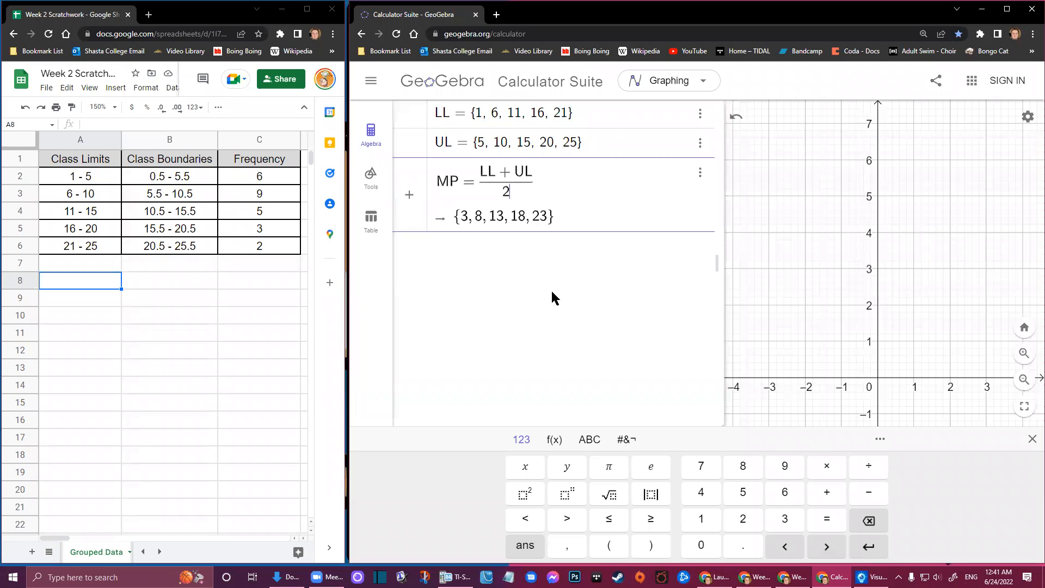
{"action": "key", "text": "Return"}
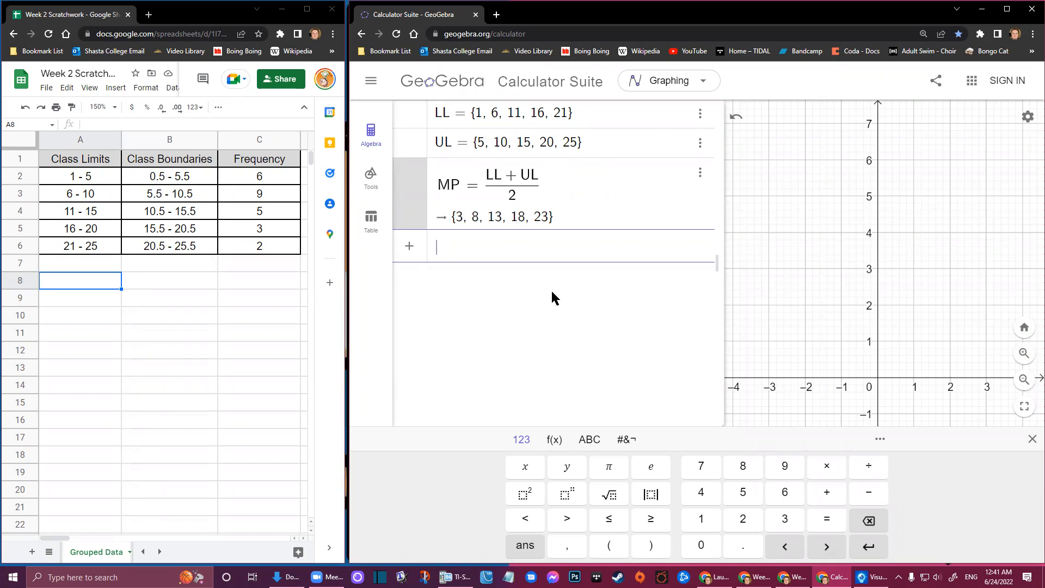
Step: Define a list F of the class frequencies 6, 9, 5, 3, 2
{"action": "type", "text": "F ="}
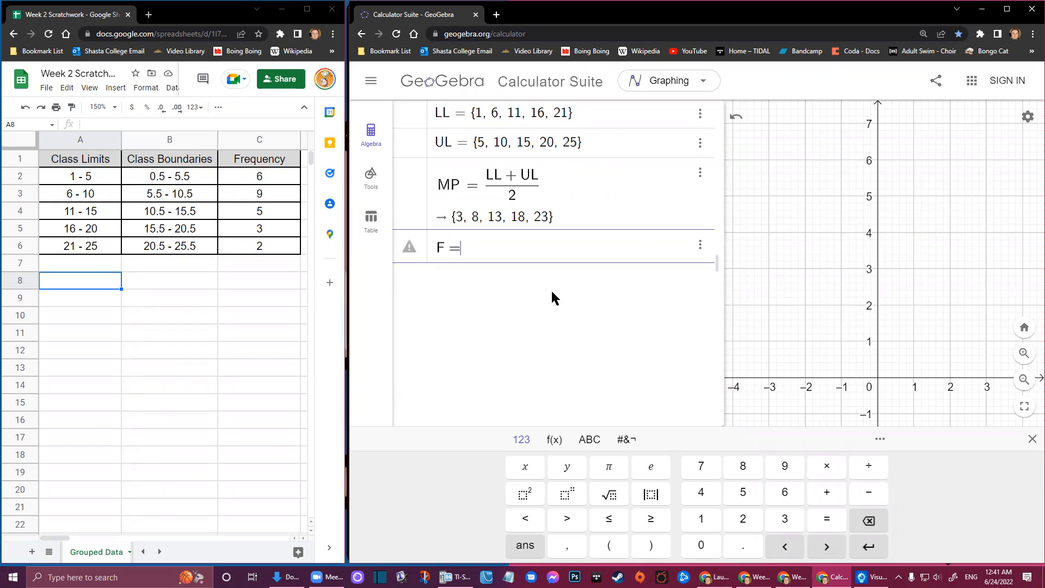
{"action": "type", "text": " {6,9,"}
{"action": "type", "text": "5,3,2"}
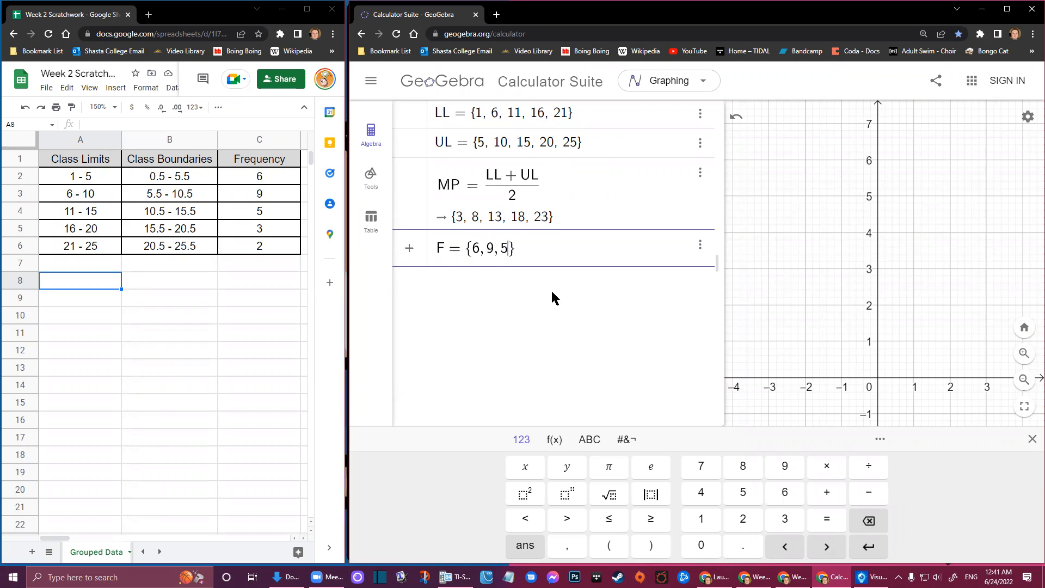
{"action": "key", "text": "Return"}
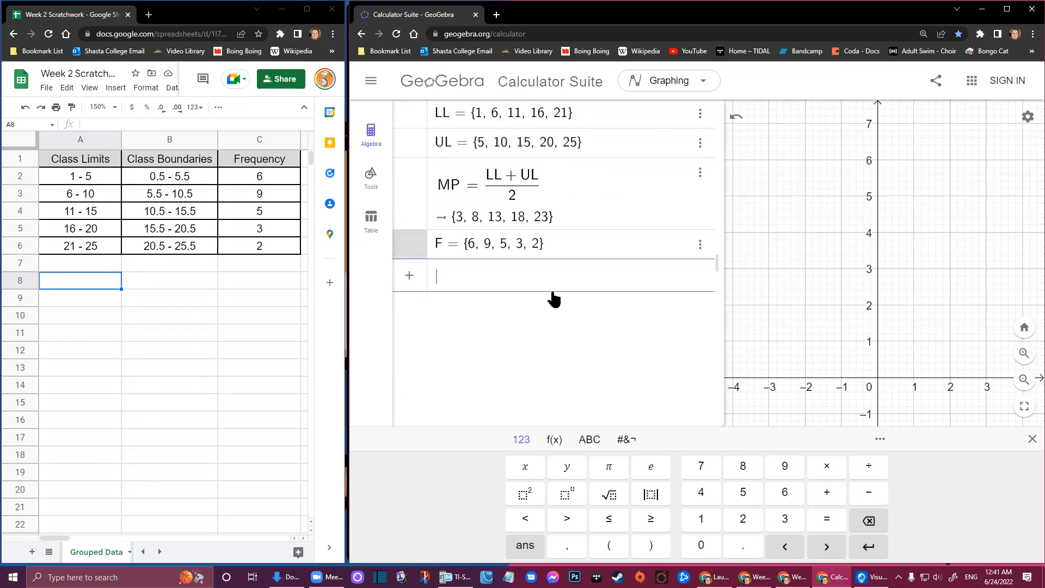
Step: Calculate the sample standard deviation of the grouped data with stdev(MP, F)
{"action": "type", "text": "s"}
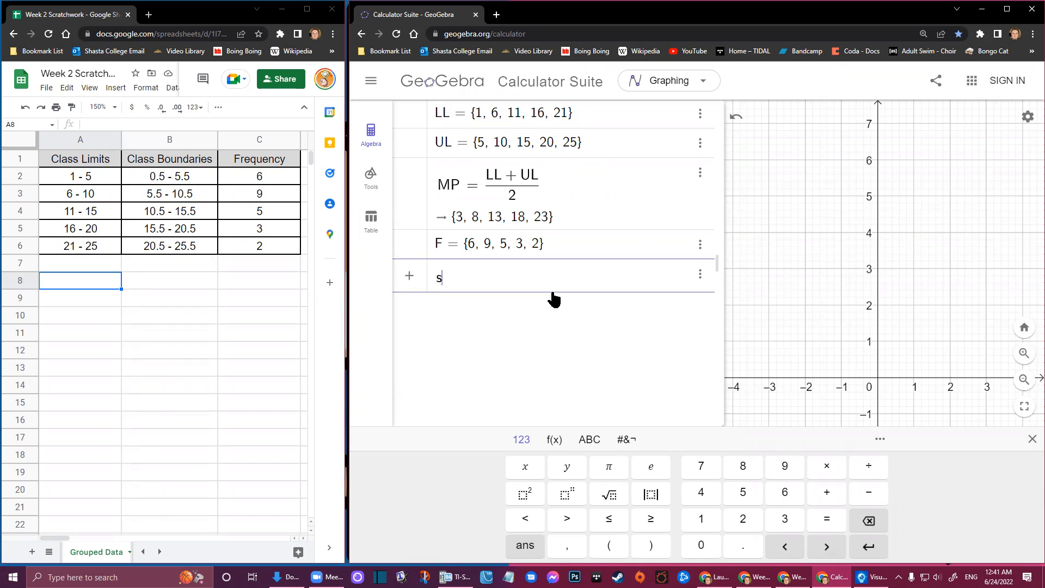
{"action": "type", "text": "tdev("}
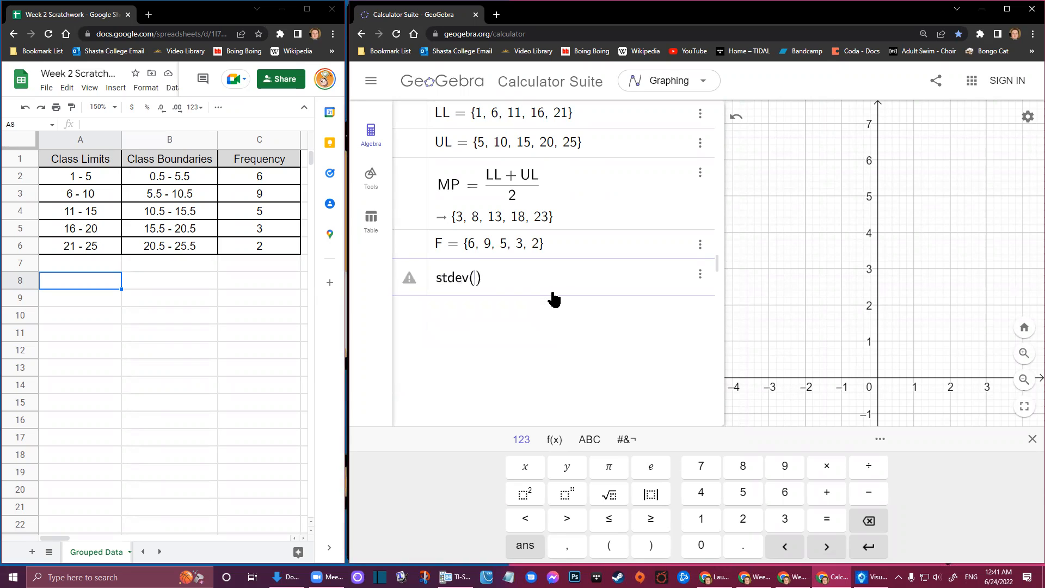
{"action": "type", "text": "MP"}
{"action": "key", "text": "Return"}
{"action": "type", "text": ",F"}
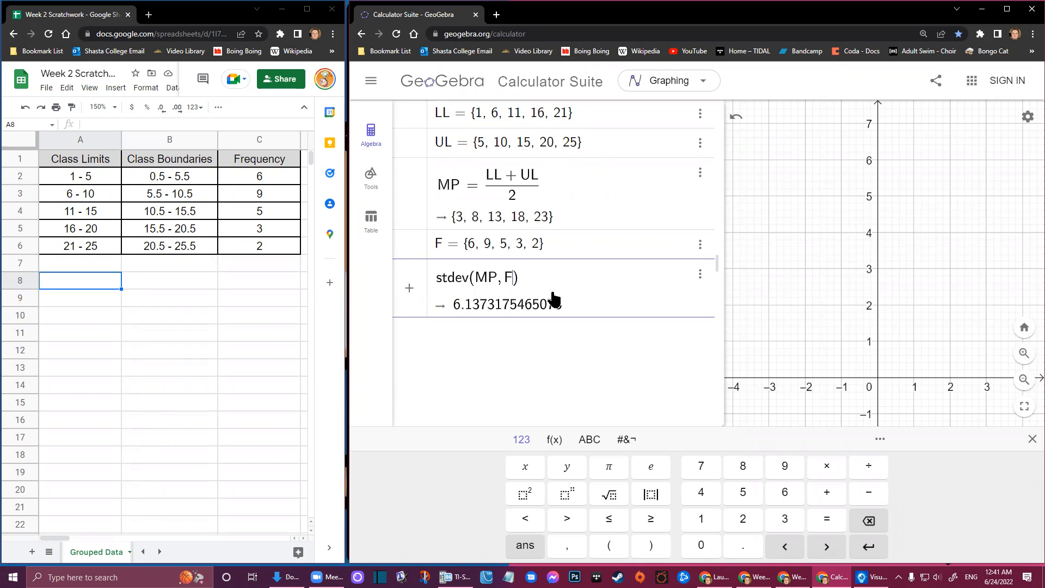
{"action": "key", "text": "Return"}
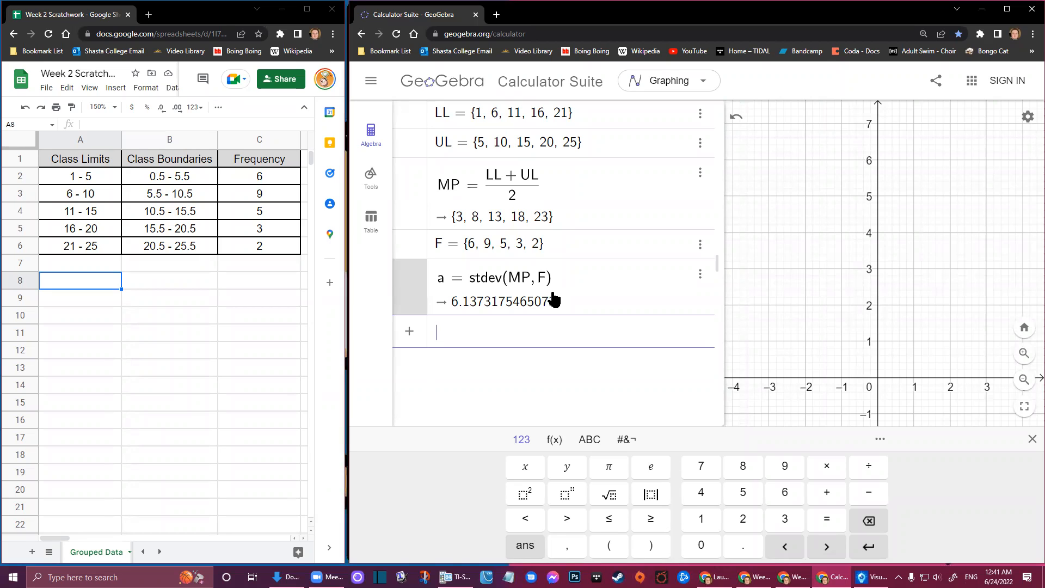
Step: In the Google Sheets spreadsheet, label cell A8 "sx:" and enter the rounded standard deviation 6.1 in B8
{"action": "left_click", "coordinate": [93, 279]}
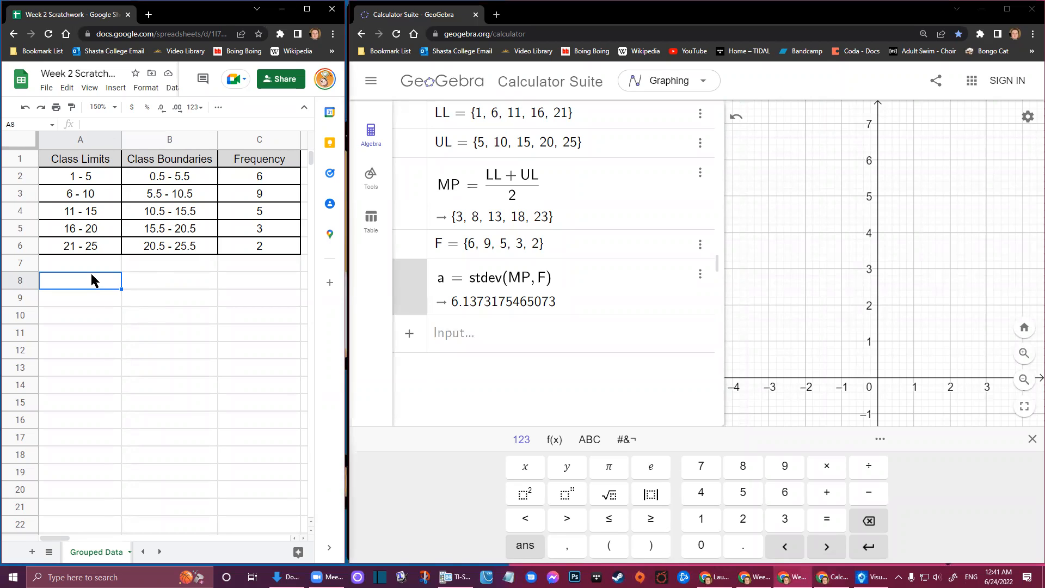
{"action": "type", "text": "sx:"}
{"action": "key", "text": "Tab"}
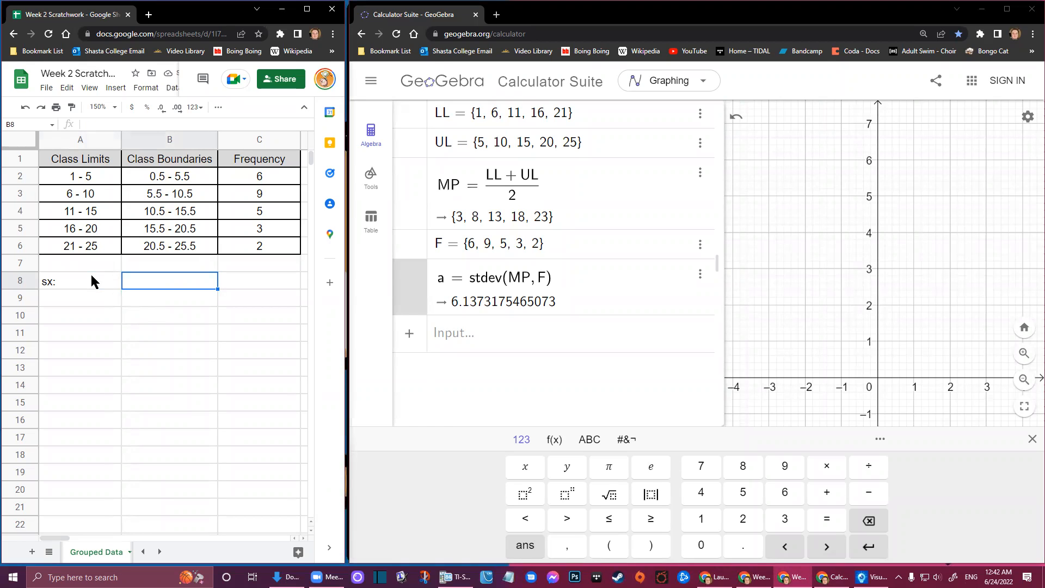
{"action": "type", "text": "6.2"}
{"action": "key", "text": "Return"}
{"action": "key", "text": "Up"}
{"action": "key", "text": "Right"}
{"action": "type", "text": "6.1"}
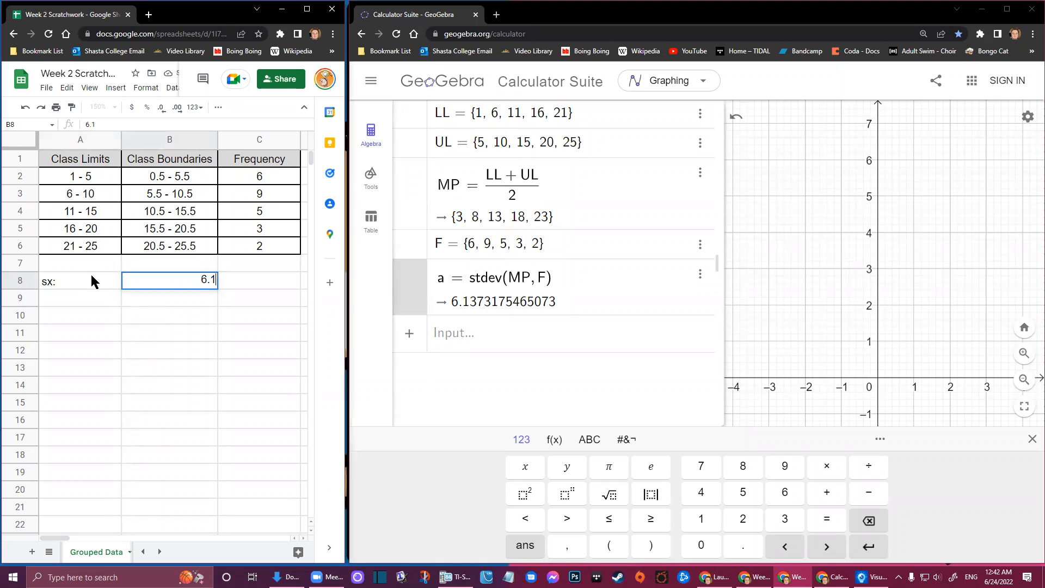
{"action": "key", "text": "Return"}
Step: Label cell A9 "sx^2:" for the variance
{"action": "type", "text": "s"}
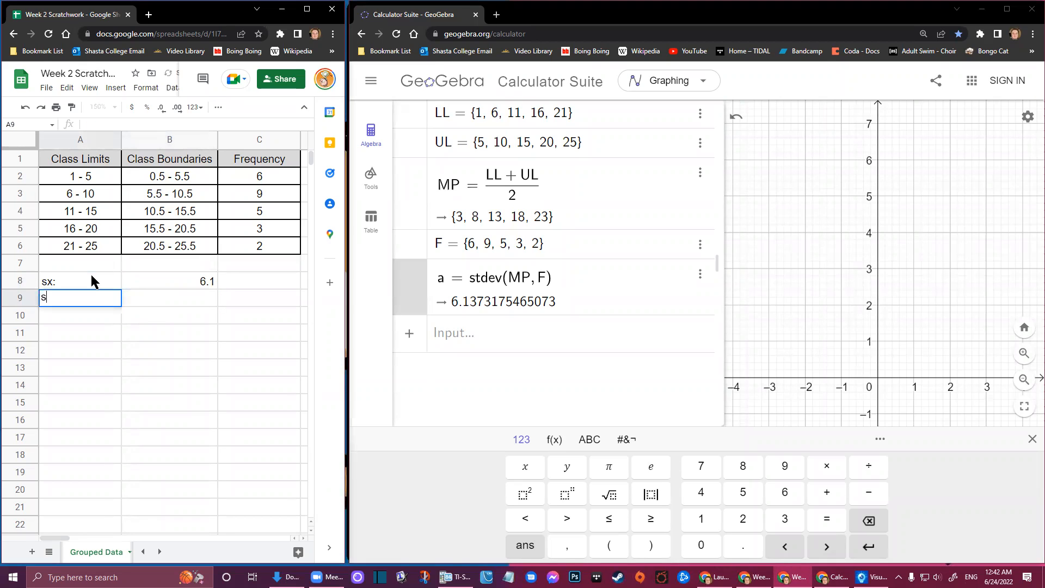
{"action": "type", "text": "x^2:"}
{"action": "key", "text": "Tab"}
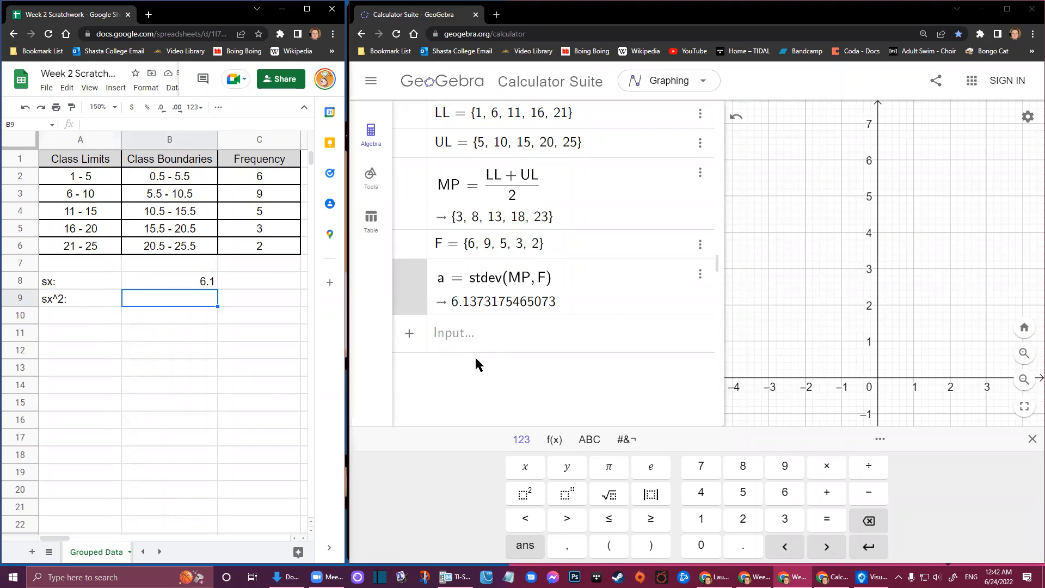
Step: Calculate the variance in GeoGebra by squaring the unrounded standard deviation a
{"action": "left_click", "coordinate": [460, 331]}
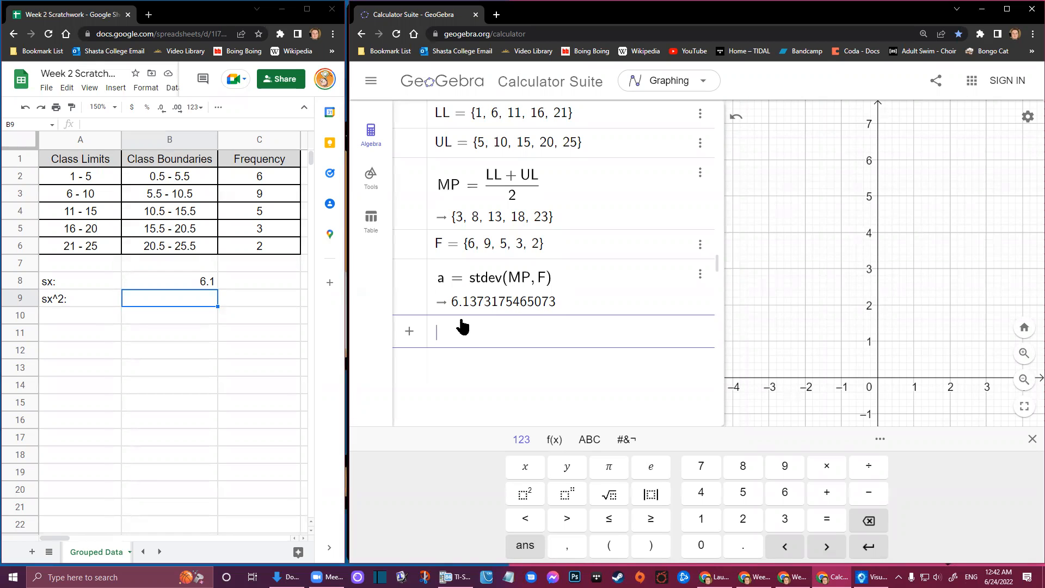
{"action": "type", "text": "a"}
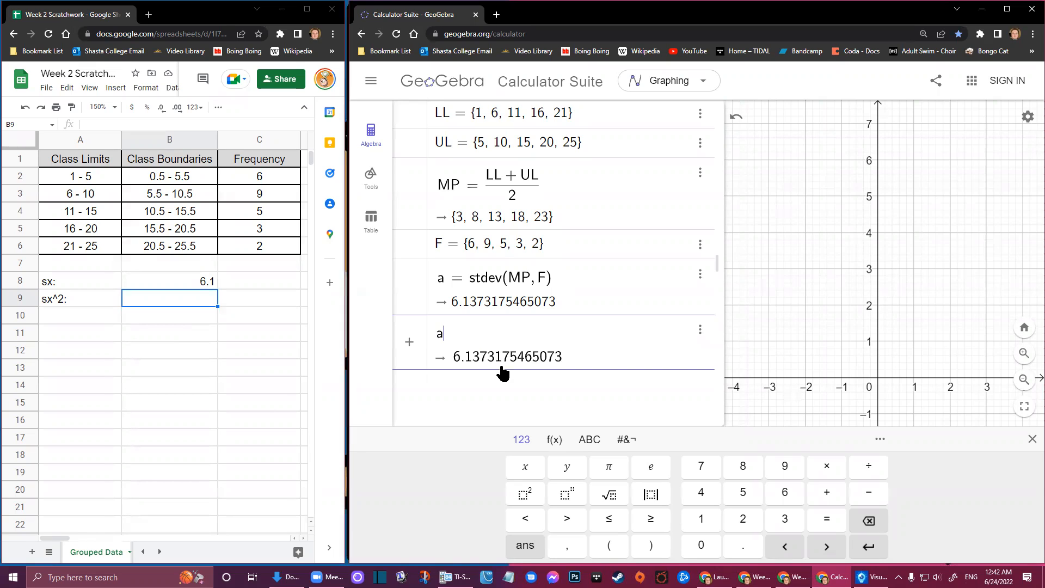
{"action": "left_click", "coordinate": [526, 495]}
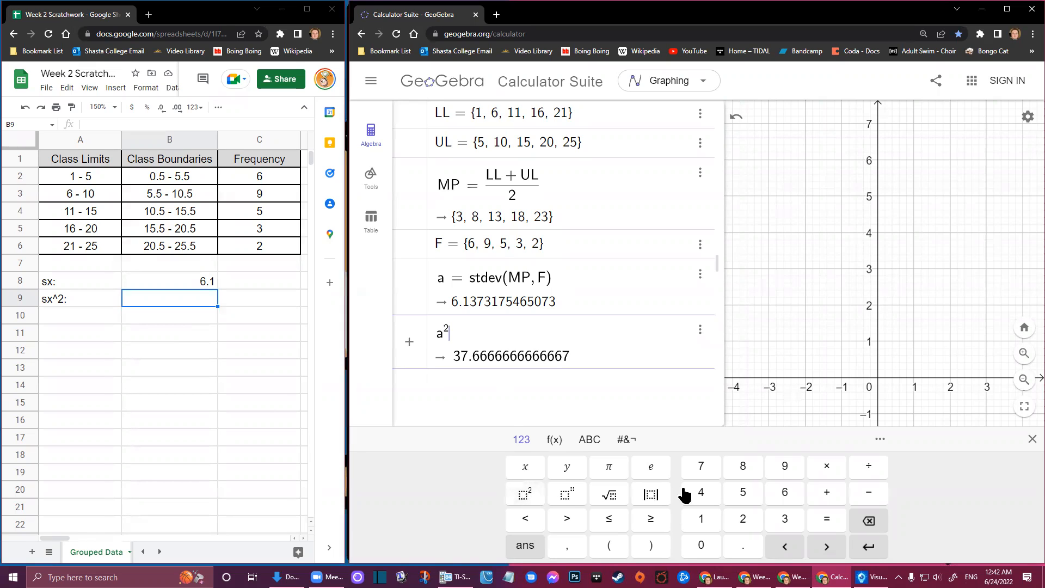
{"action": "key", "text": "Return"}
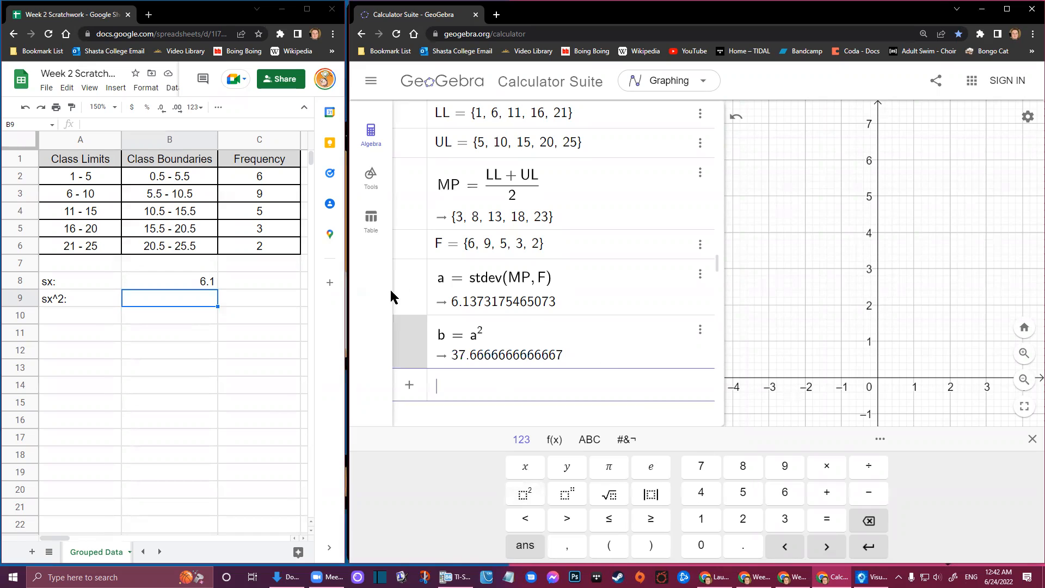
Step: Enter the rounded variance 37.7 in cell B9 of the Google Sheets spreadsheet
{"action": "left_click", "coordinate": [174, 296]}
{"action": "type", "text": "3"}
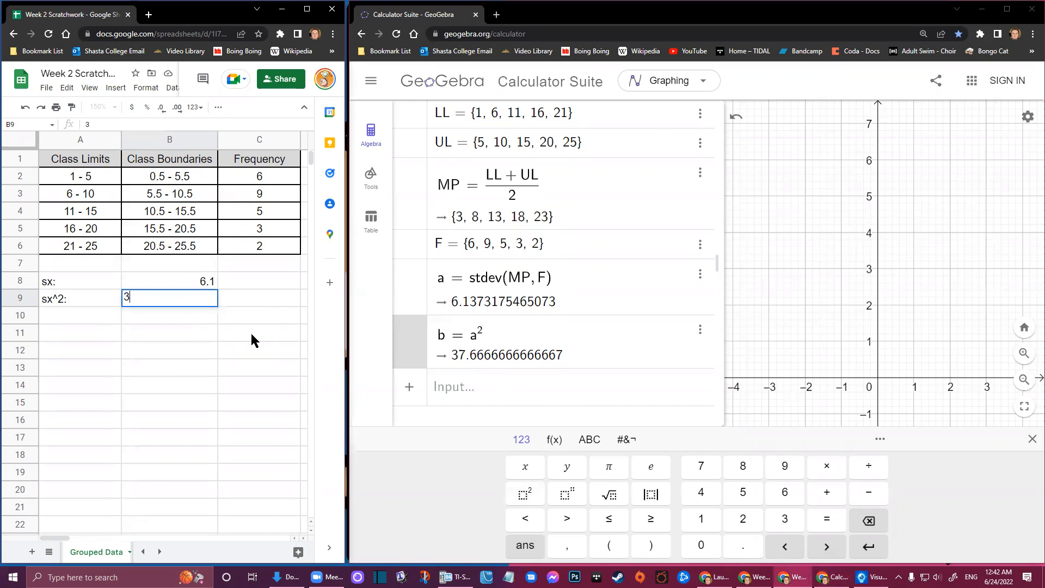
{"action": "type", "text": "7.7"}
{"action": "key", "text": "Return"}
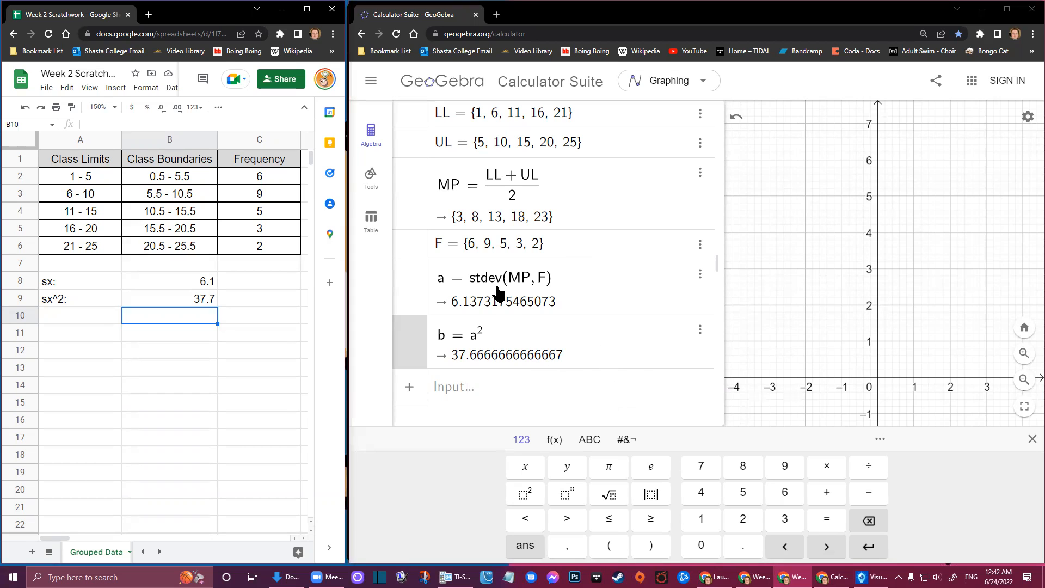
{"action": "left_click", "coordinate": [590, 400]}
{"action": "type", "text": "stdevp"}
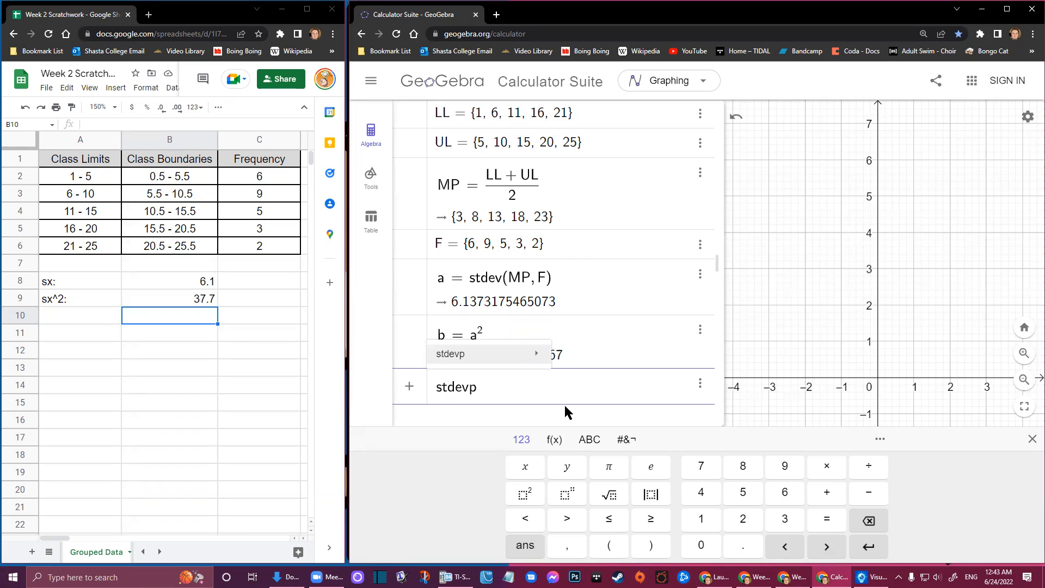
{"action": "key", "text": "BackSpace"}
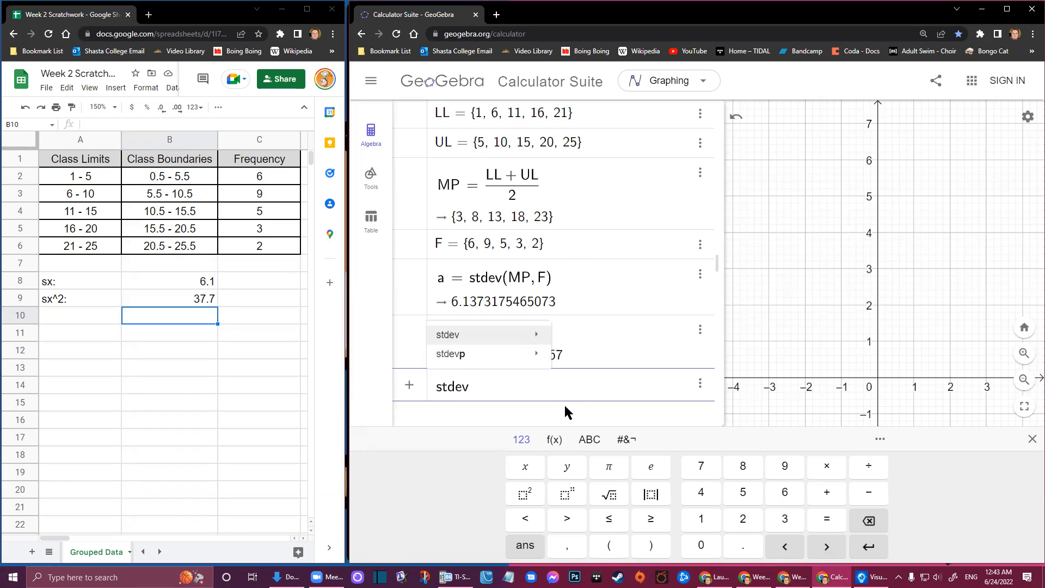
{"action": "key", "text": "BackSpace"}
{"action": "key", "text": "BackSpace"}
{"action": "key", "text": "BackSpace"}
{"action": "key", "text": "BackSpace"}
{"action": "key", "text": "BackSpace"}
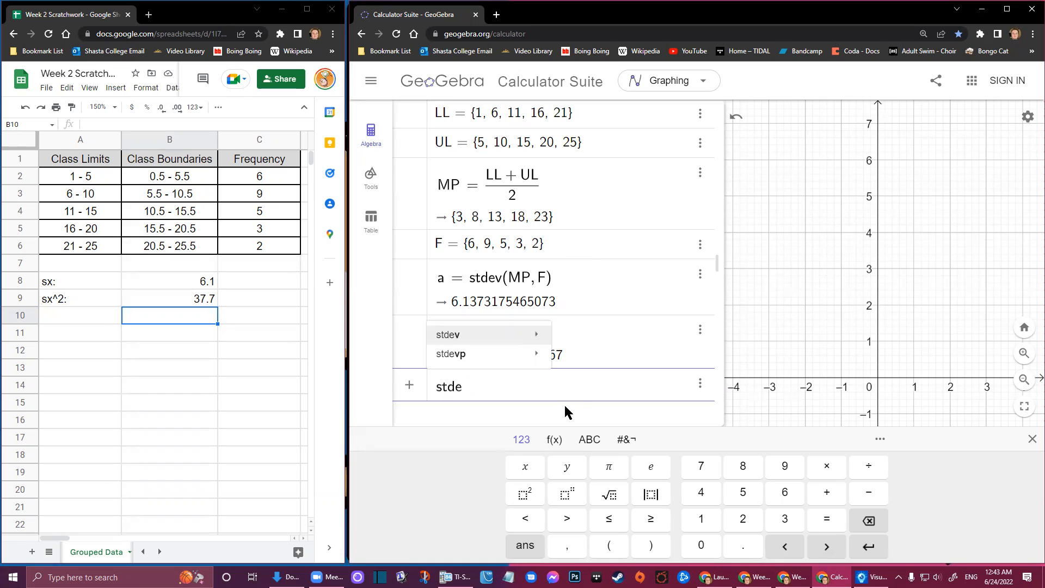